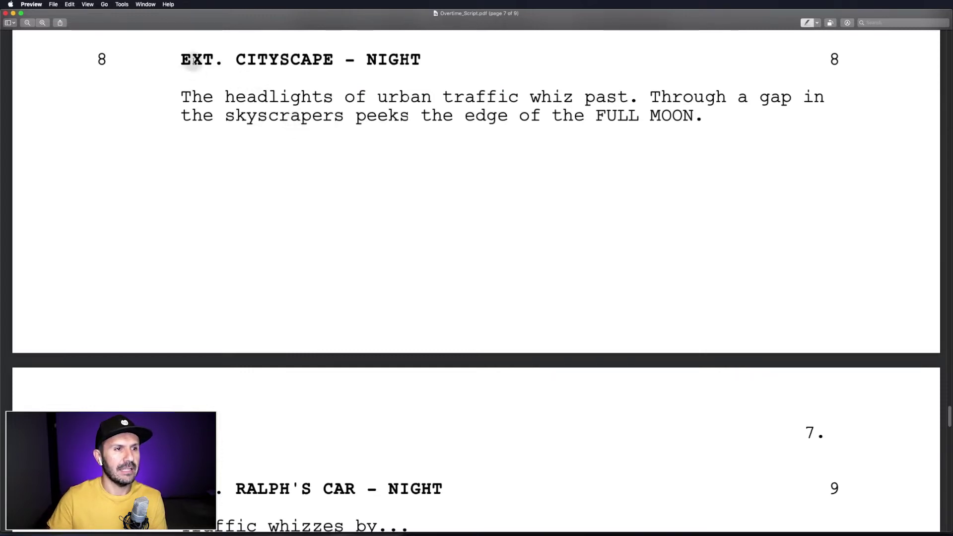
Highlight the scene 8 heading "EXT. CITYSCAPE – NIGHT", the phrase "urban traffic whiz past", and "Traffic whizzes by" in scene 9.
drag(196, 60, 431, 60)
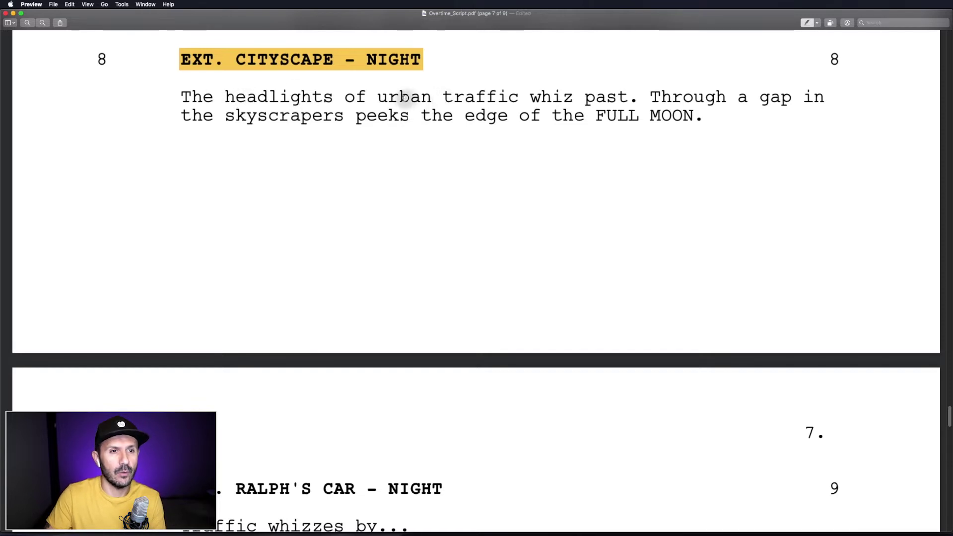
drag(378, 95, 631, 96)
scroll(527, 188, down, 2)
scroll(527, 189, down, 15)
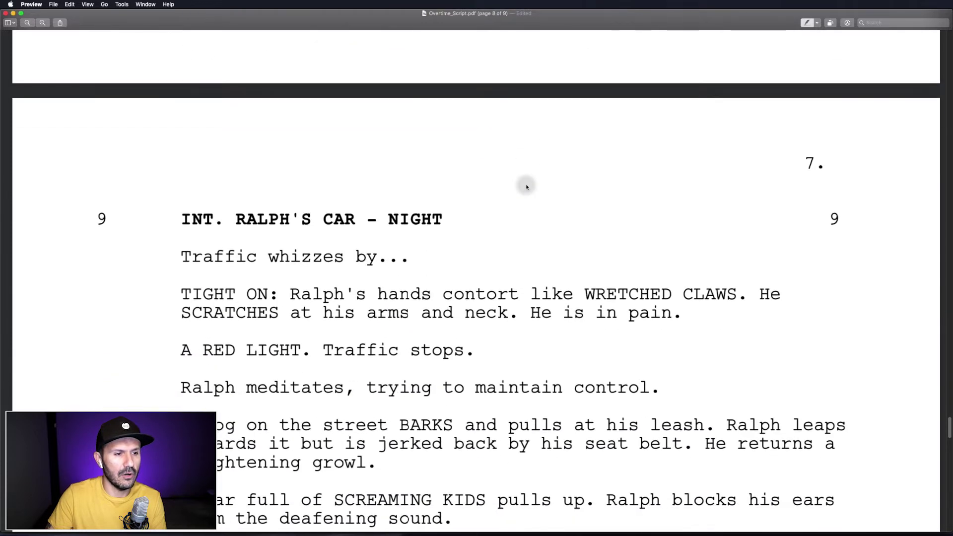
drag(183, 192, 390, 195)
Highlight "WRETCHED CLAWS" and the dog's "BARKS" in scene 9 of the script.
scroll(522, 190, down, 2)
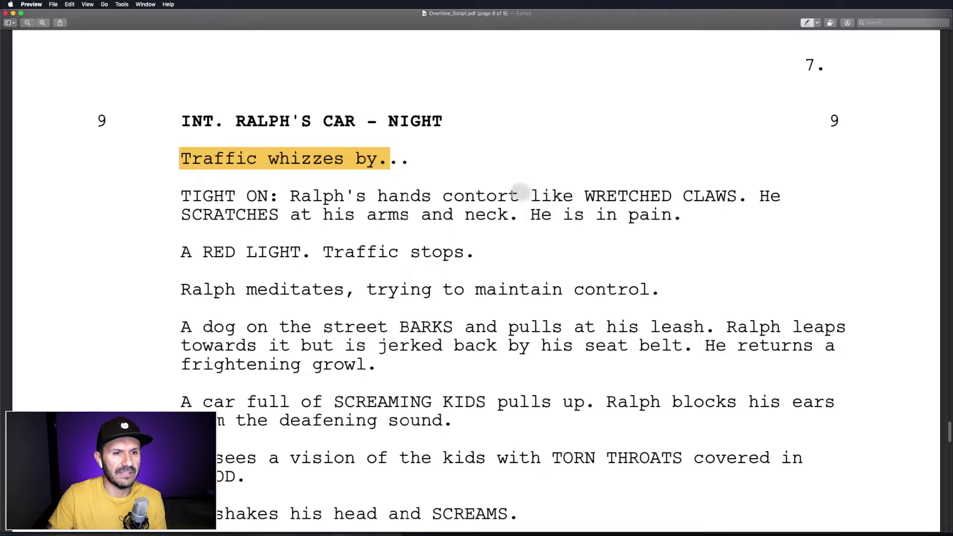
drag(595, 195, 740, 196)
scroll(568, 224, down, 4)
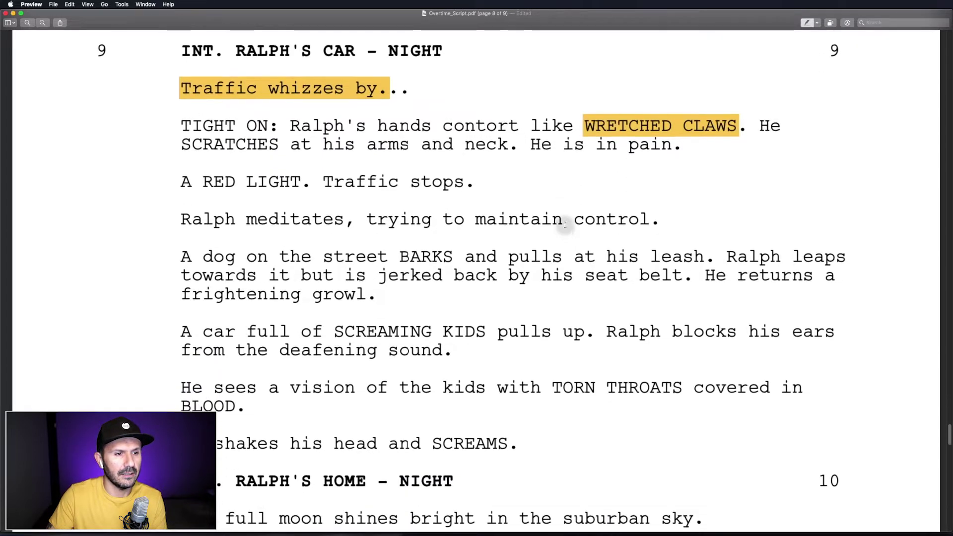
scroll(565, 225, down, 4)
drag(402, 184, 456, 185)
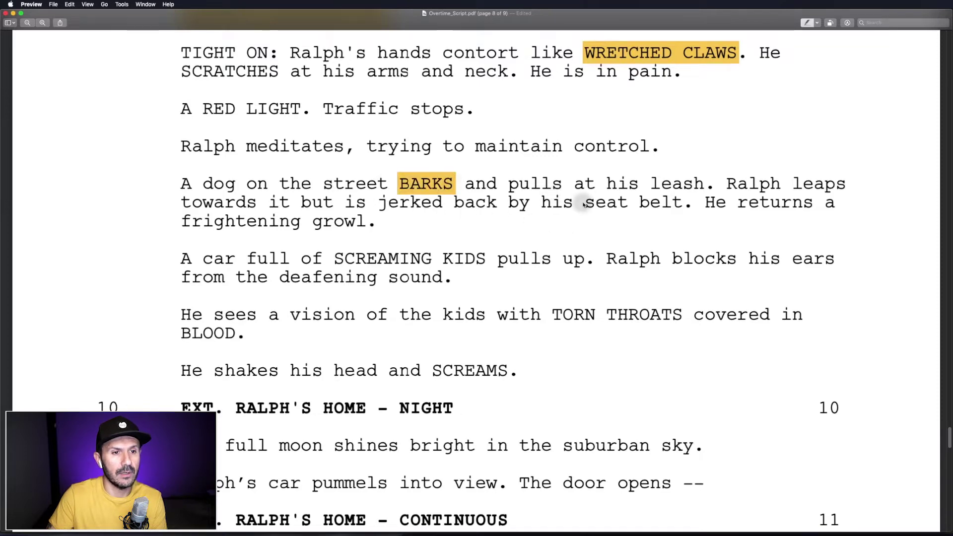
Highlight "SCREAMING KIDS" and Ralph's "SCREAMS" in scene 9 of the script.
scroll(584, 204, down, 5)
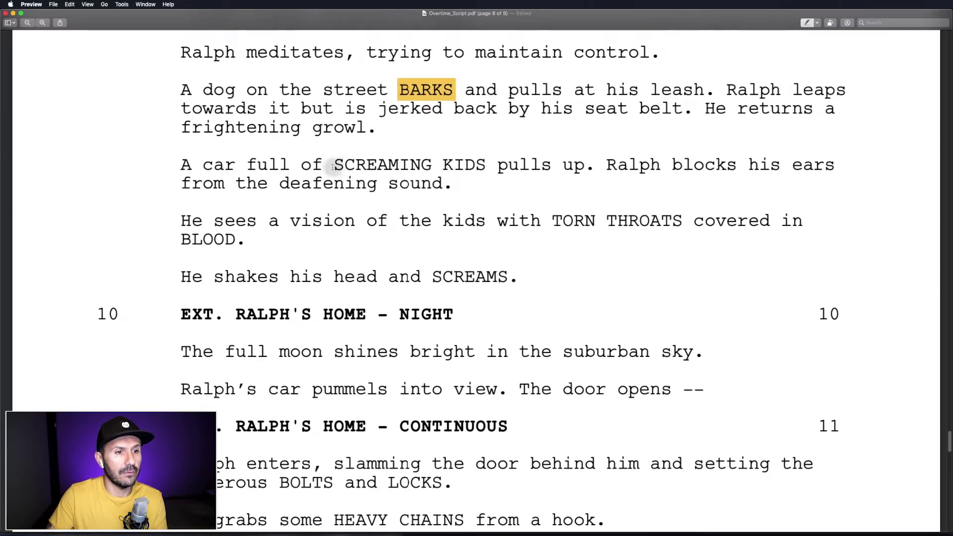
drag(336, 165, 492, 166)
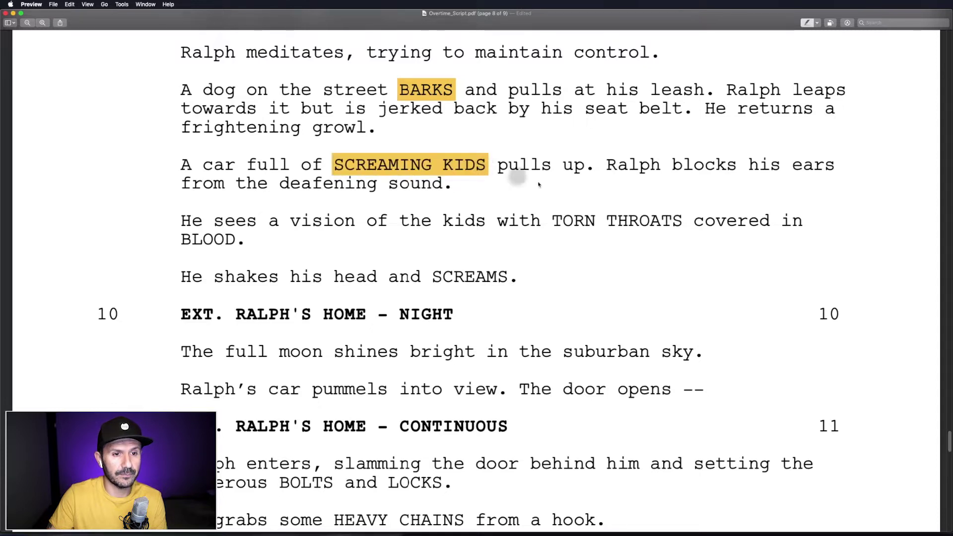
scroll(554, 186, down, 3)
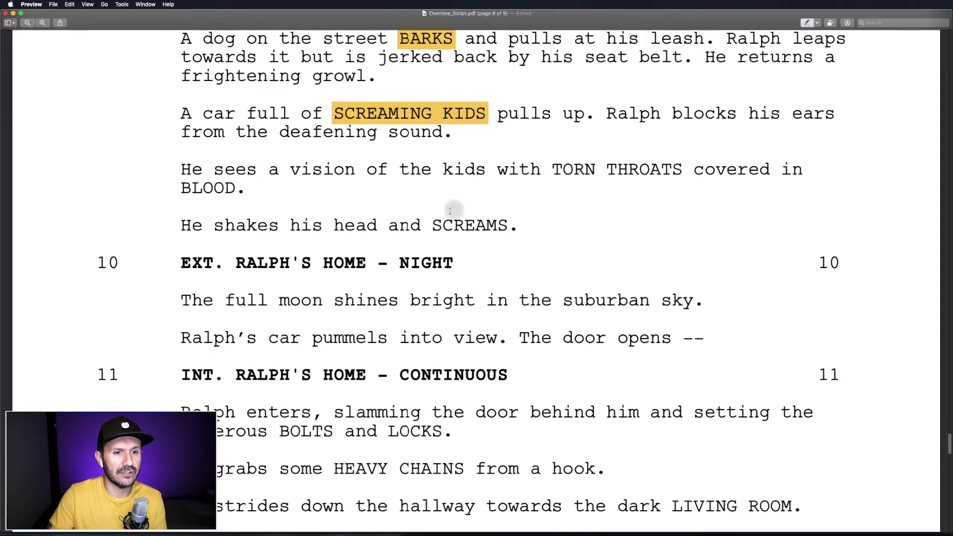
drag(434, 225, 508, 226)
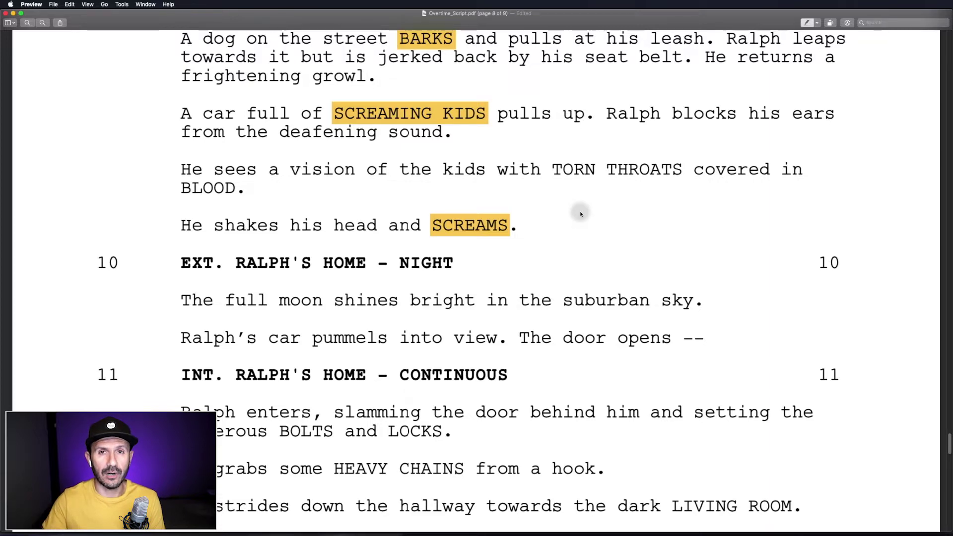
Switch to Premiere Pro and go through the project's sequence, rushes, graphics, score and SFX bins.
key(super+Tab)
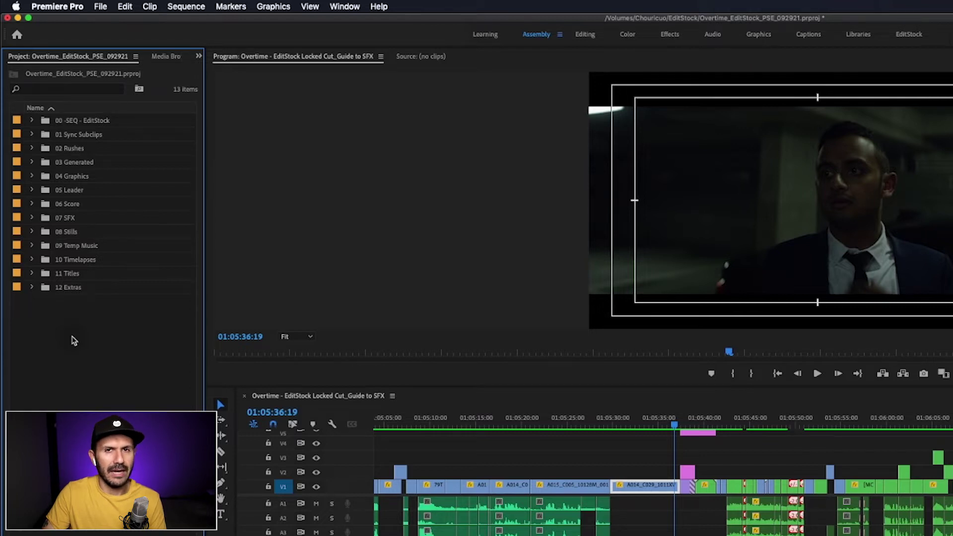
click(43, 122)
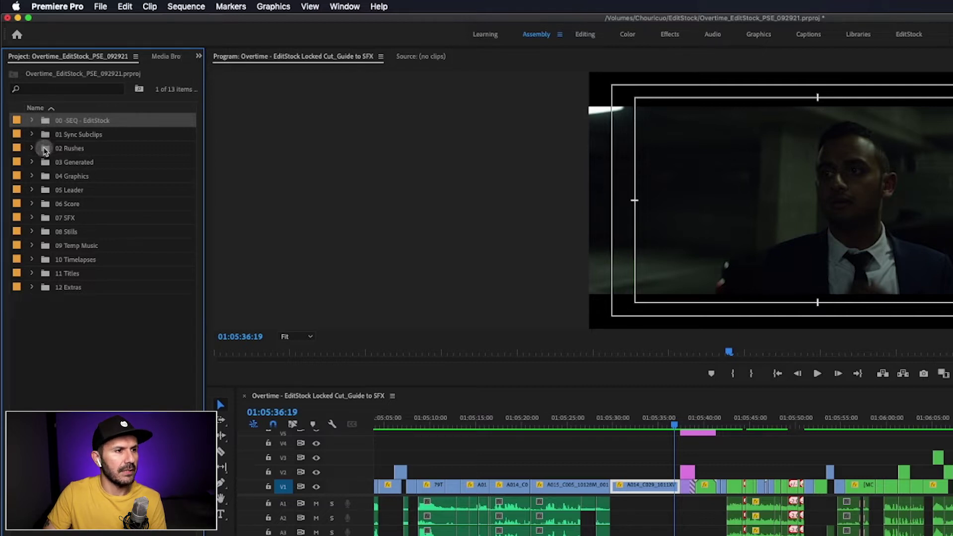
click(46, 149)
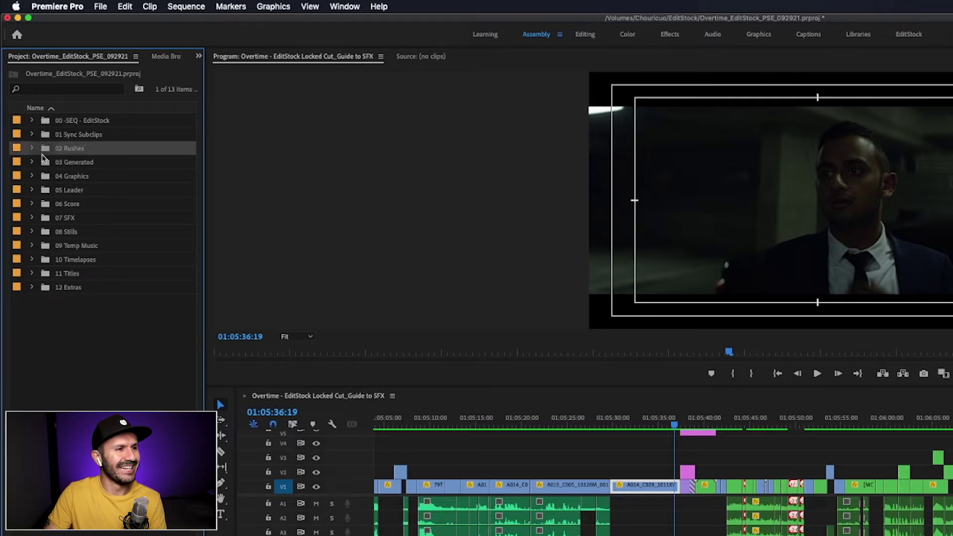
click(45, 178)
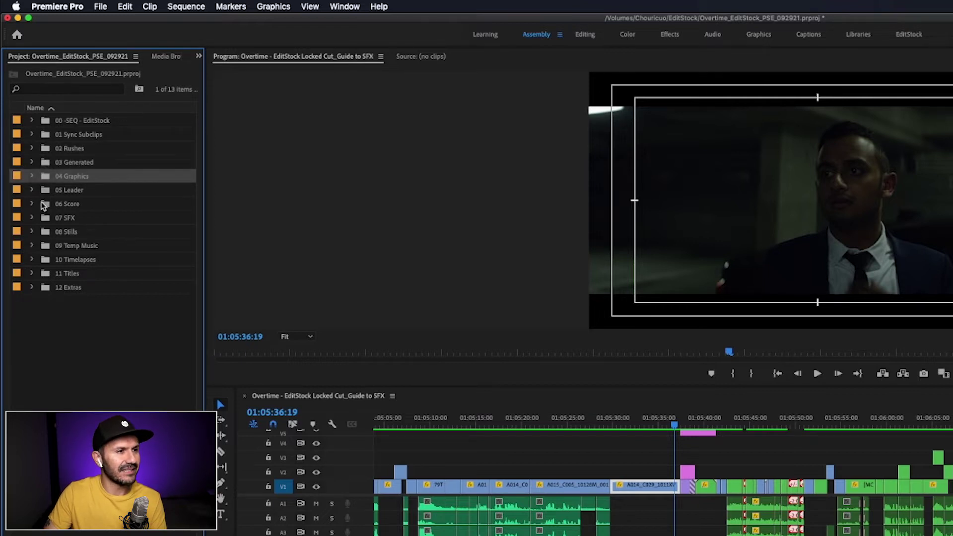
click(45, 205)
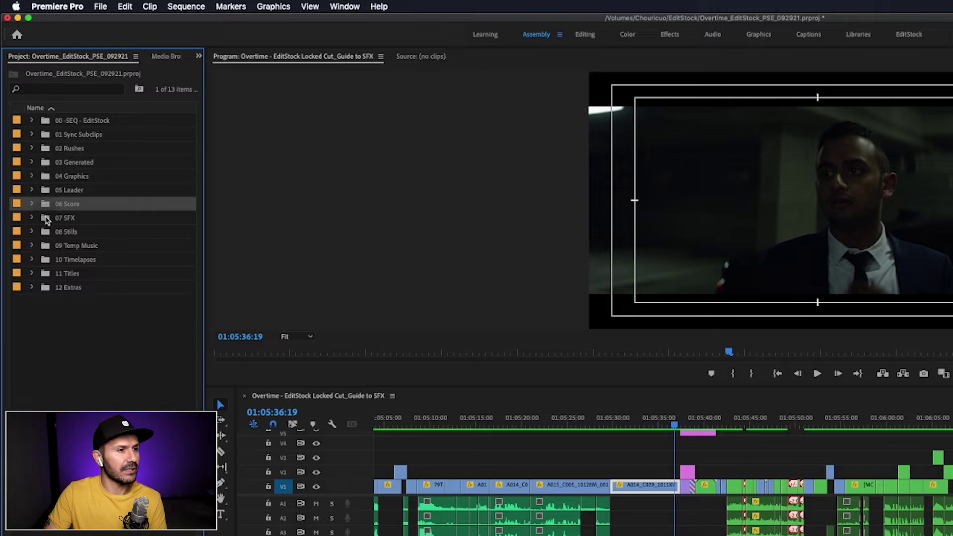
click(46, 220)
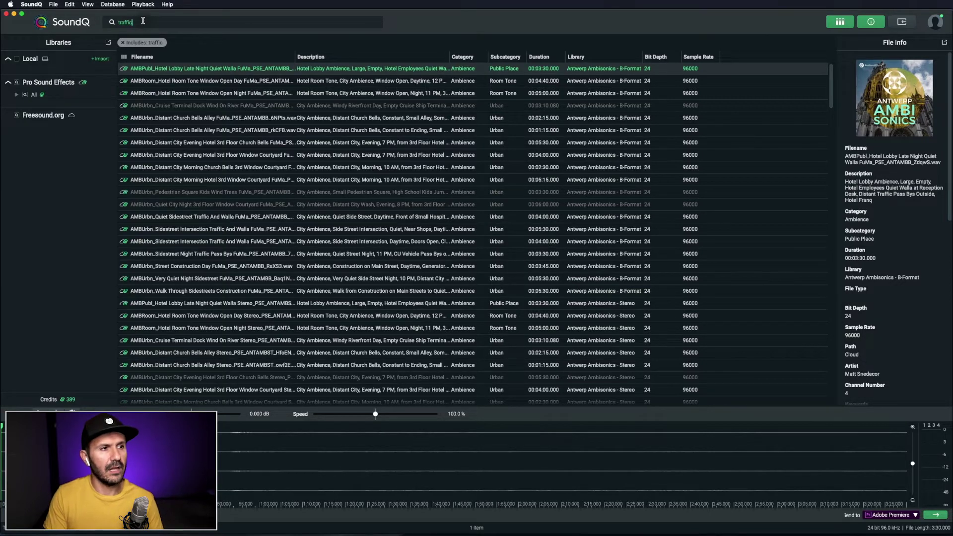
In SoundQ, audition several traffic results: DTLA 2nd Street Tunnel 170, Trucks on Long Beach Freeway CU 200 and City Milano traffic whistle moto.
scroll(186, 342, down, 10)
click(186, 340)
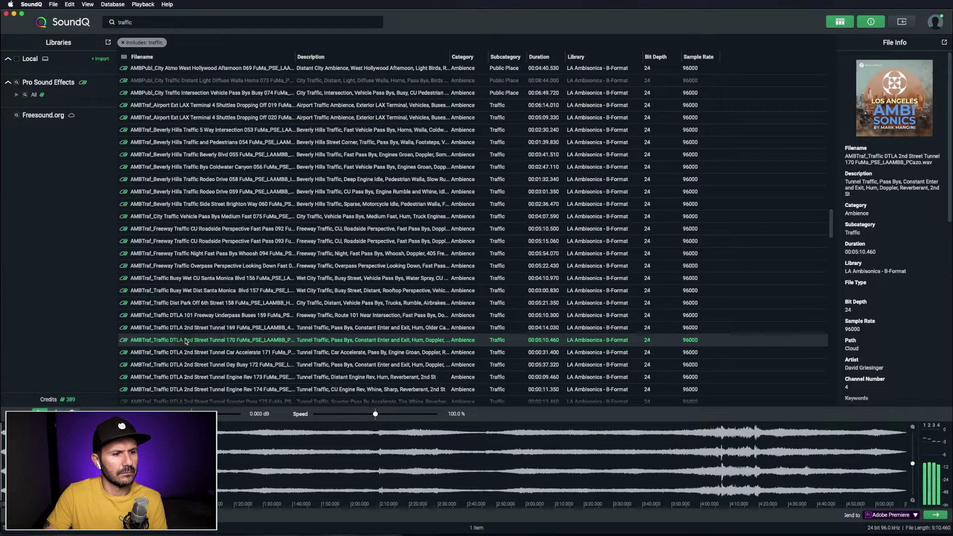
scroll(188, 342, down, 5)
click(190, 341)
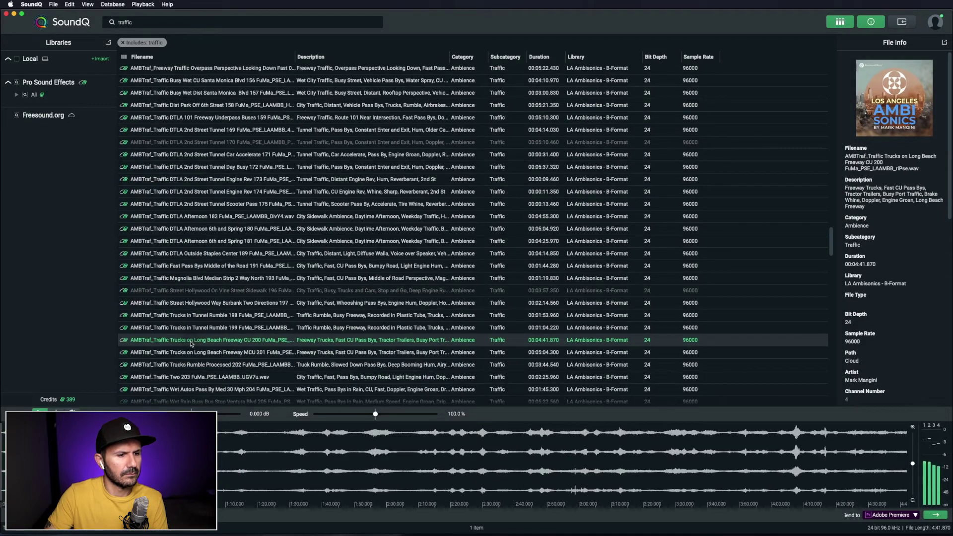
scroll(190, 344, down, 15)
click(194, 364)
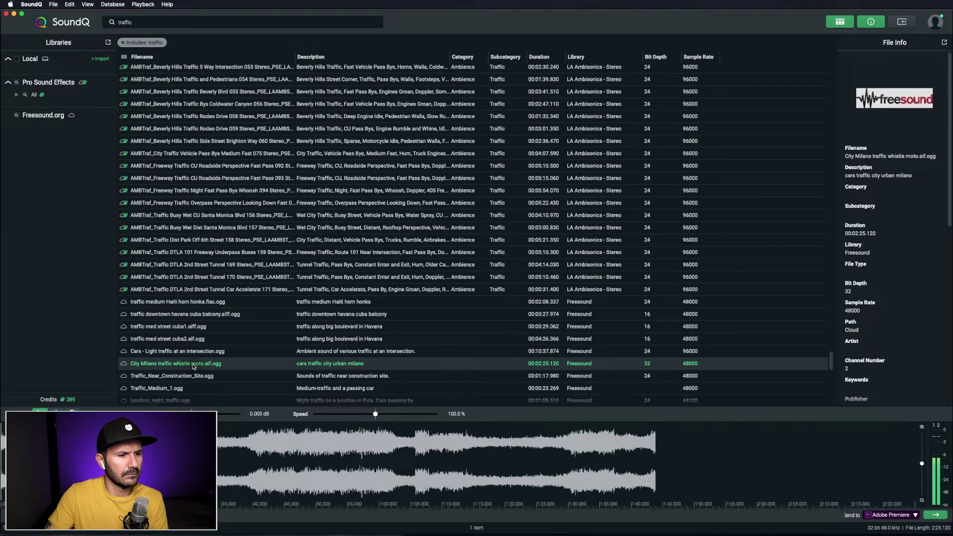
Search the sound library for "wolf" and audition the Wolf Attacks Aggressive Growls Snarls recordings.
double_click(134, 21)
key(BackSpace)
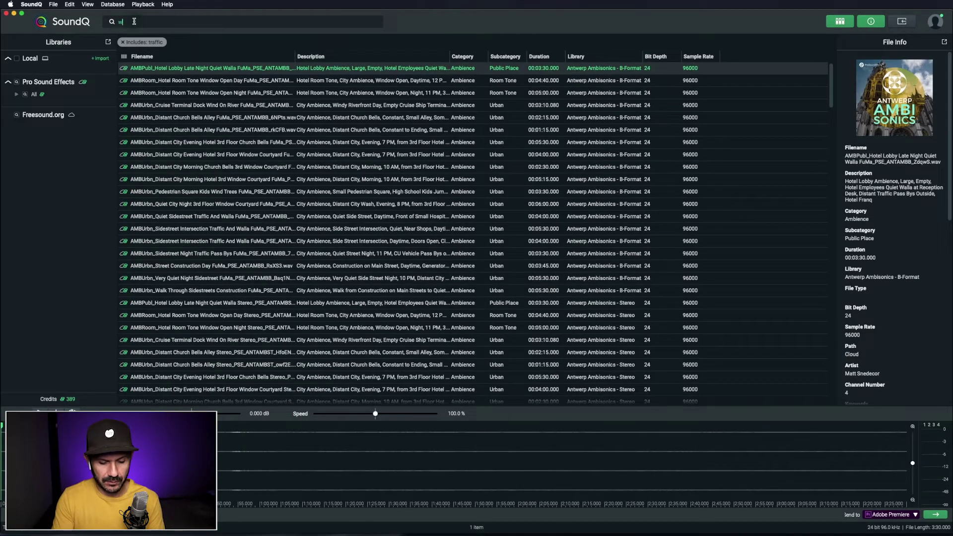
key(Return)
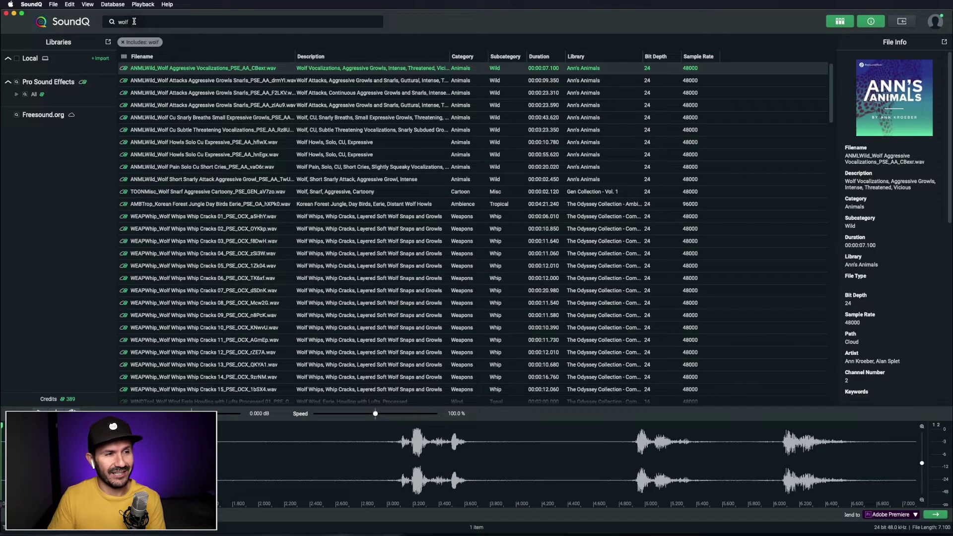
click(199, 84)
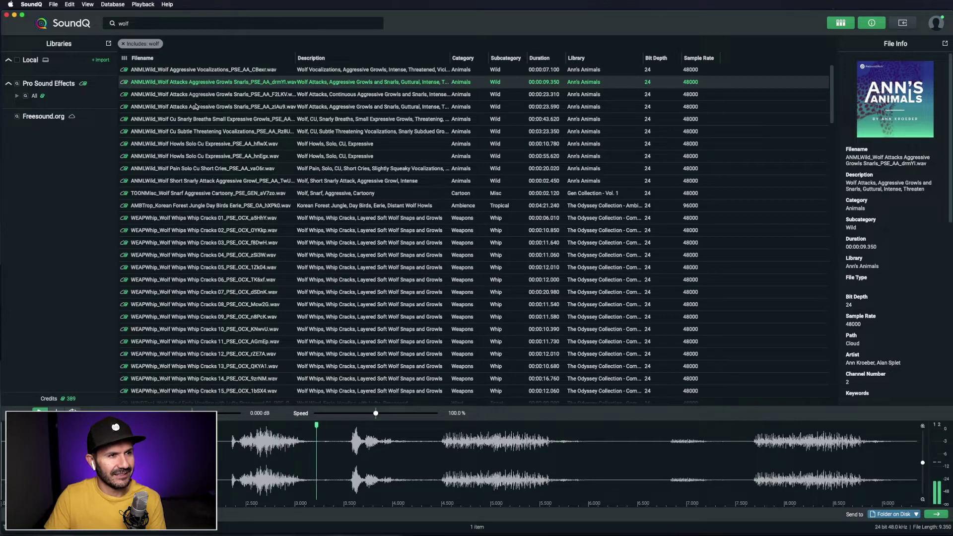
click(195, 107)
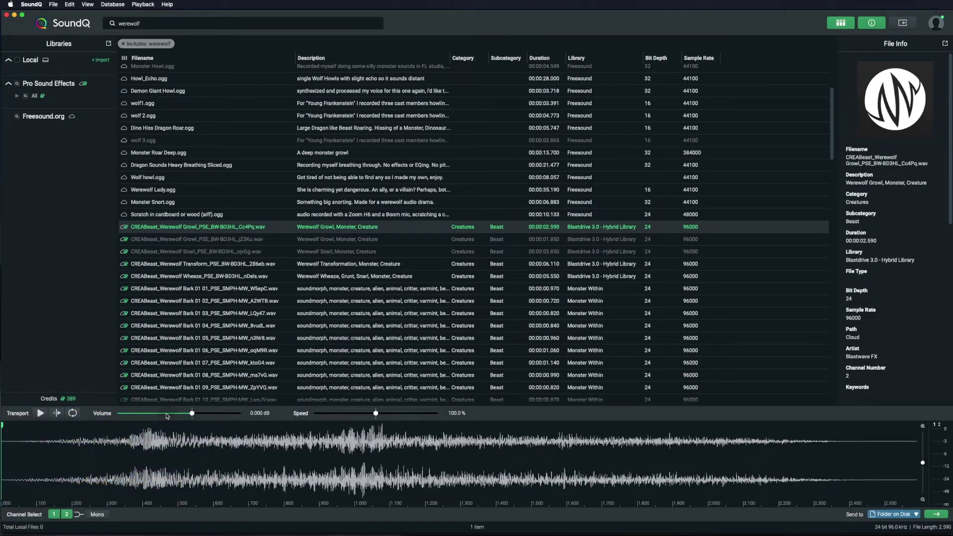
Select about 1.5 s of the Werewolf Growl waveform and preview it with a long fade-in and fade-out.
drag(131, 444, 656, 446)
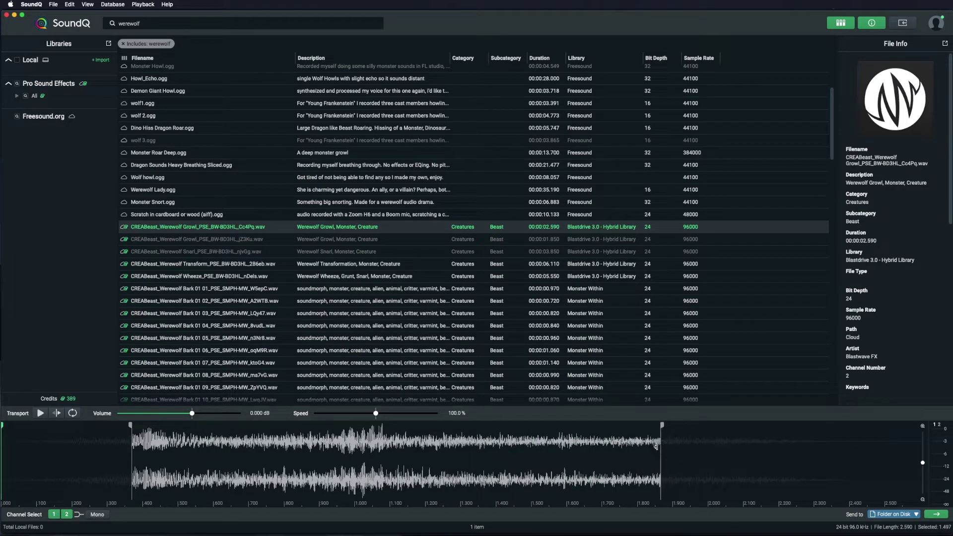
key(space)
drag(134, 425, 370, 426)
drag(655, 426, 412, 426)
key(space)
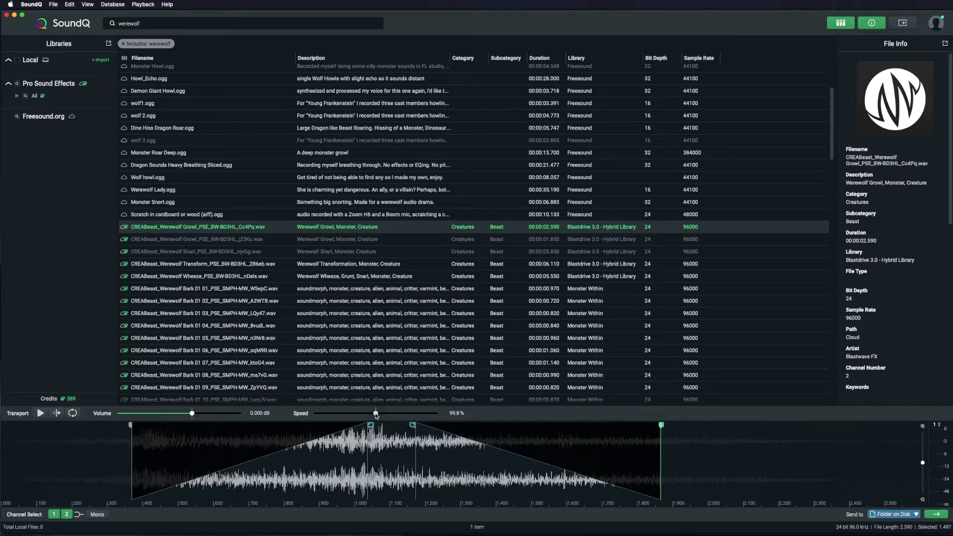
key(space)
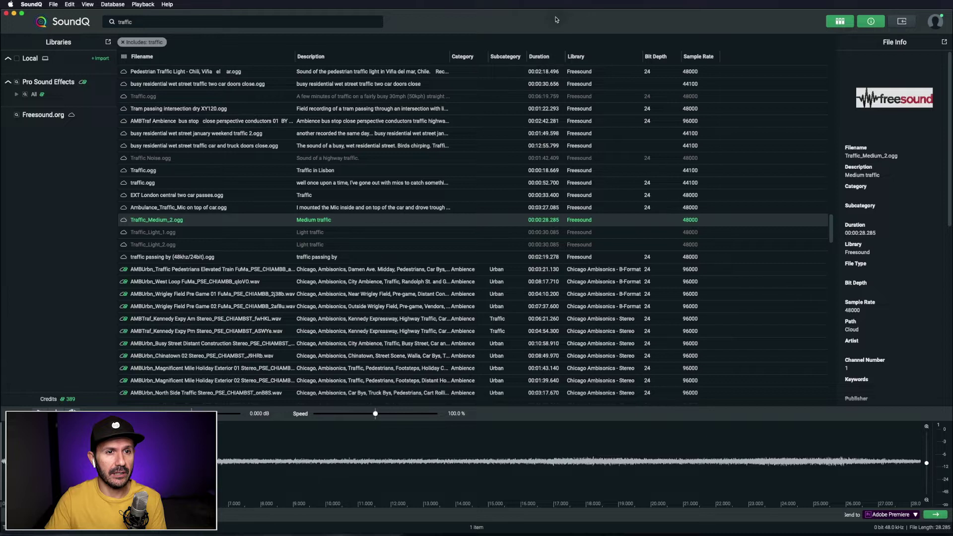
Send the entire Traffic_Medium_2.ogg to the Adobe Premiere timeline at its original sample rate and bit depth.
key(space)
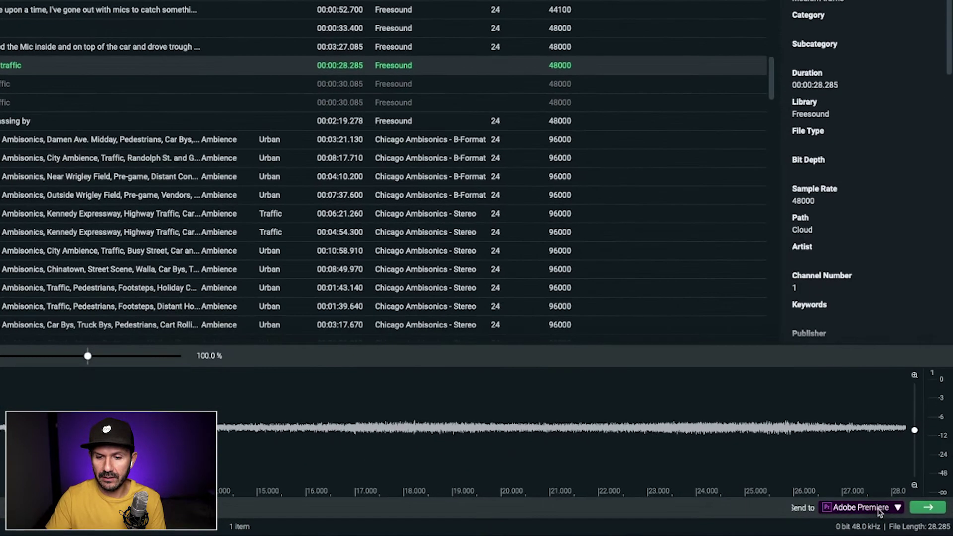
click(903, 516)
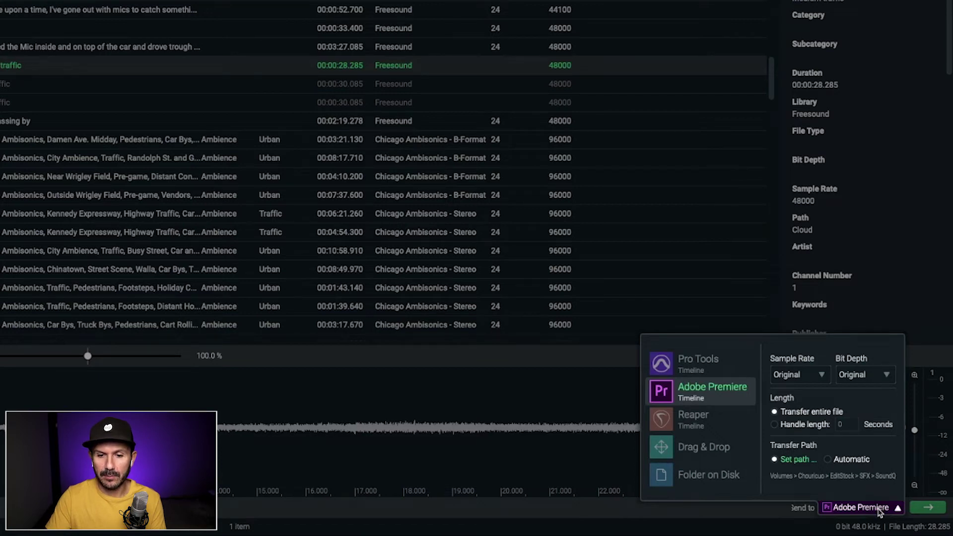
click(880, 512)
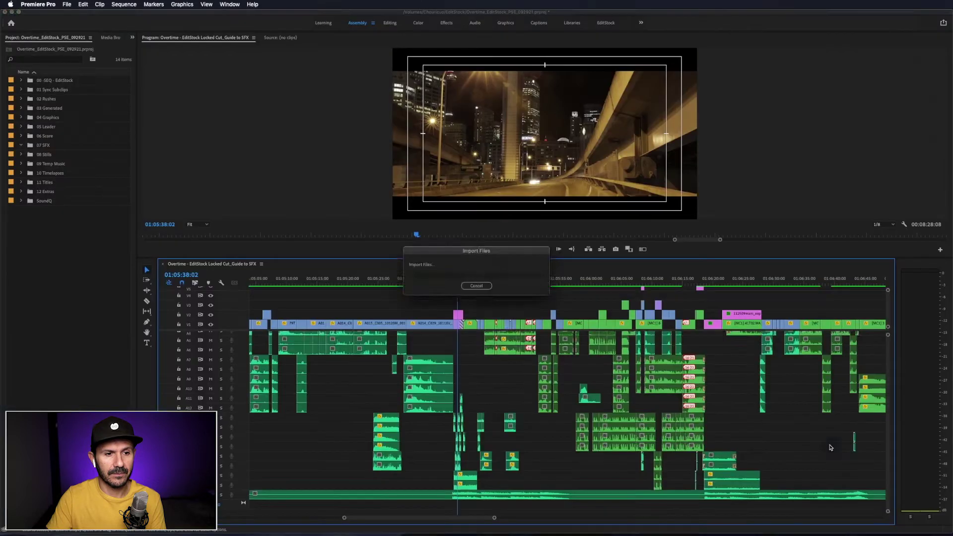
Solo the audio track of the imported traffic clip in the Premiere Pro timeline and play it back.
click(489, 495)
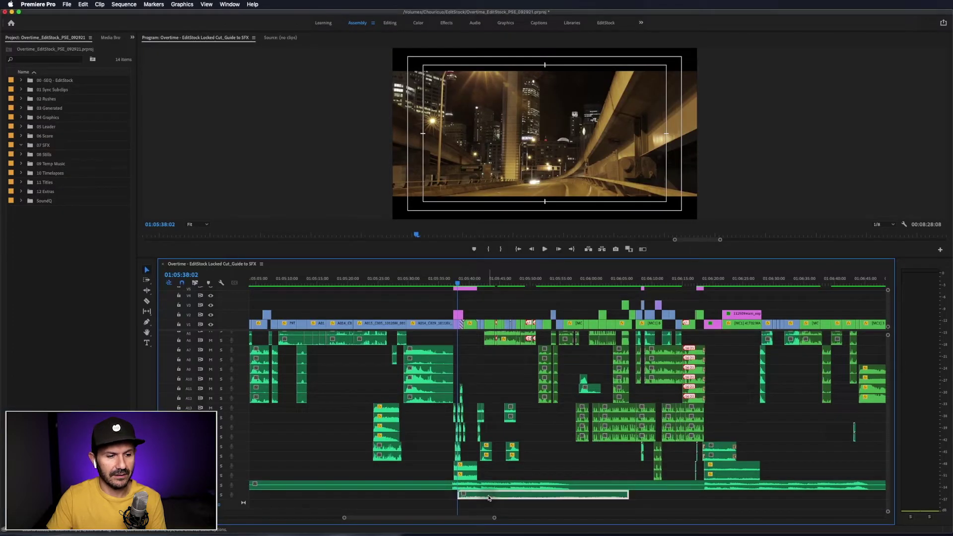
click(222, 496)
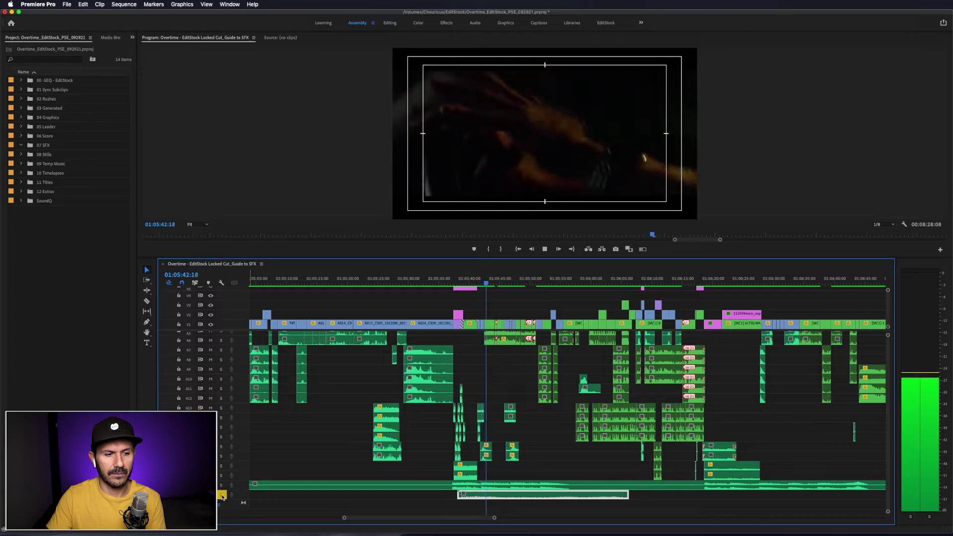
key(space)
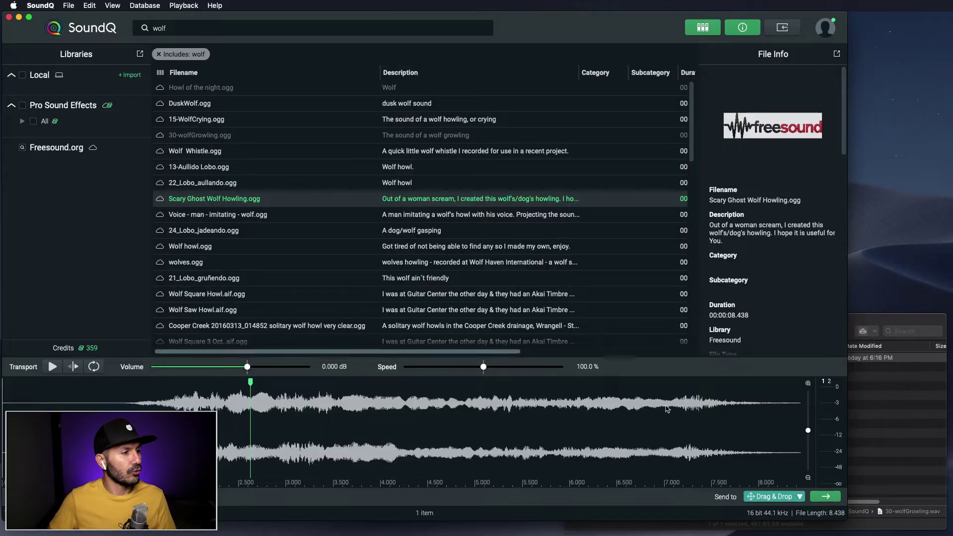
From SoundQ, transfer Scary Ghost Wolf Howling.ogg to the Finder folder using Drag & Drop, and send DuskWolf.ogg to Folder on Disk.
click(826, 497)
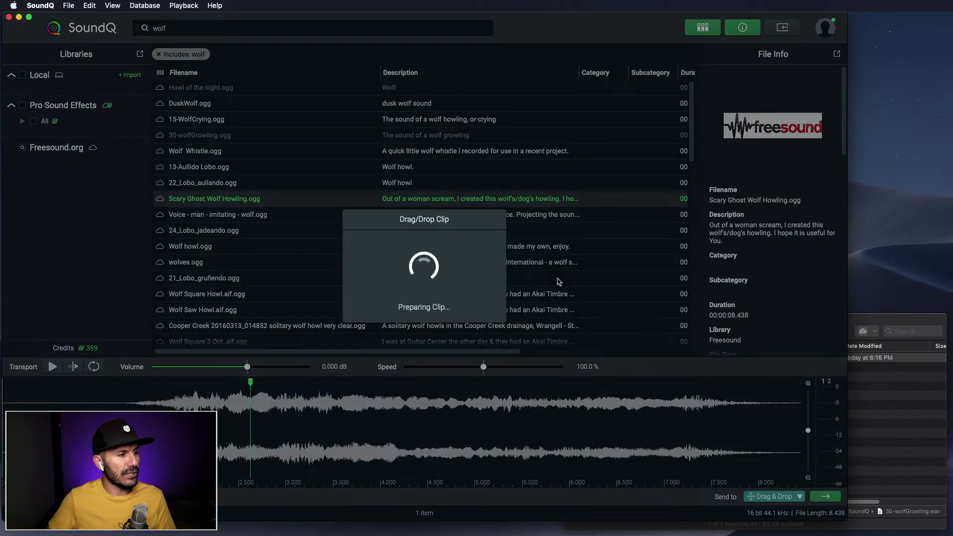
drag(439, 276, 906, 408)
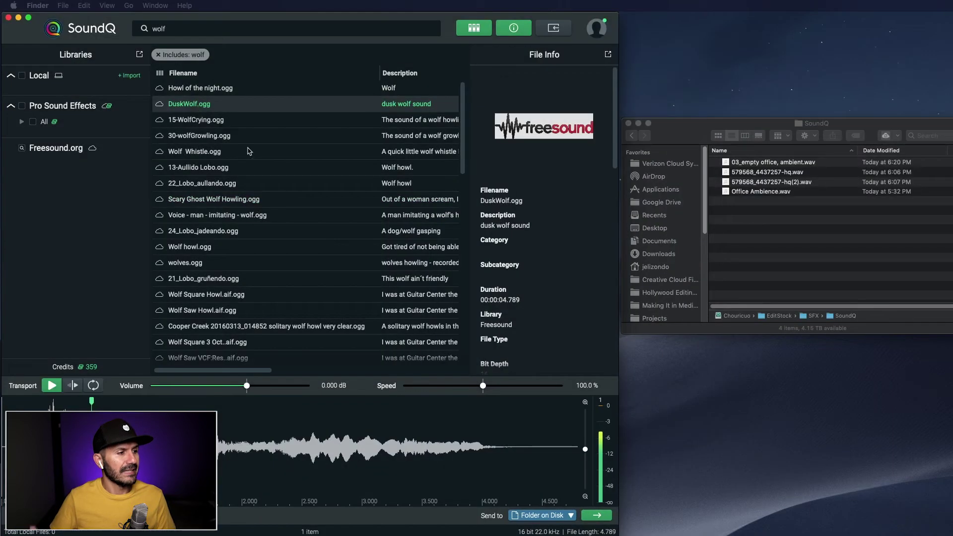
click(597, 516)
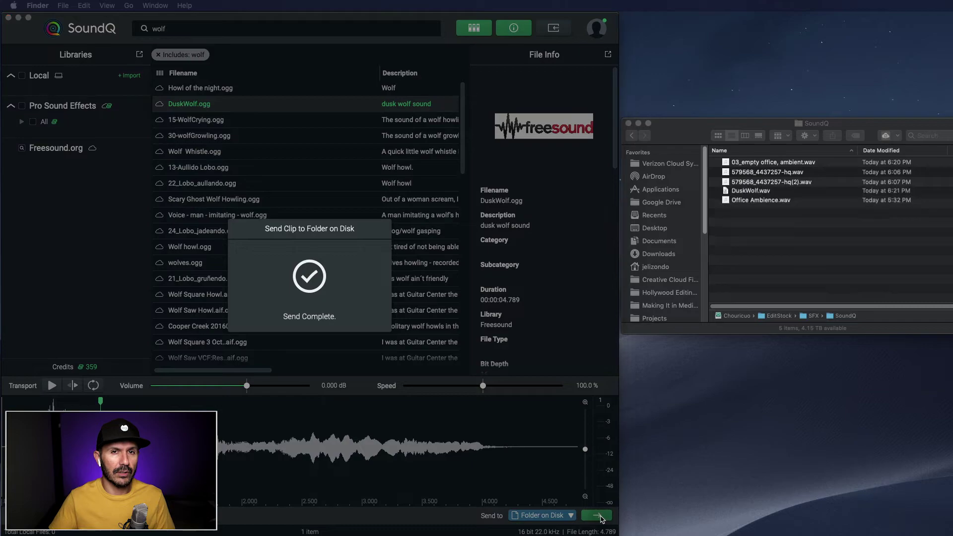
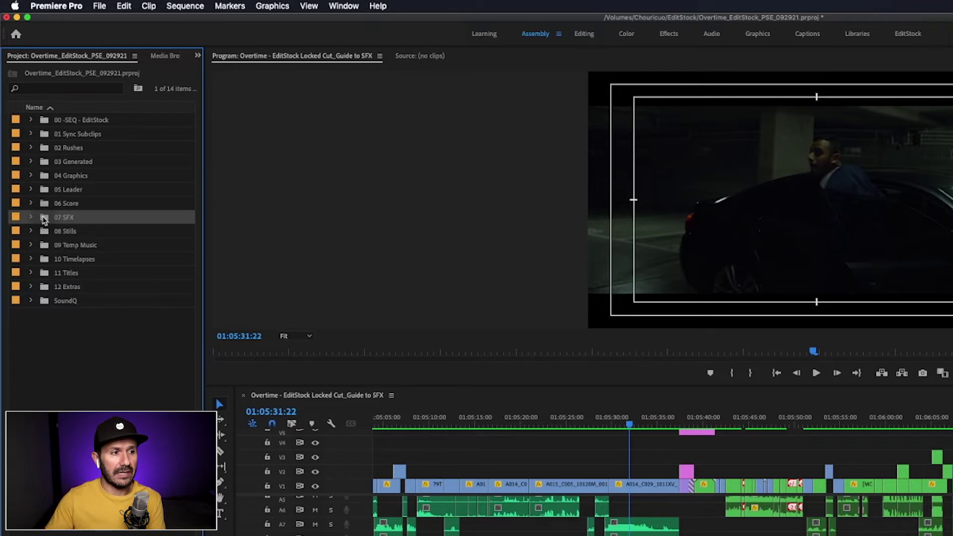
Create a bin named Animals inside the 07 SFX bin of the Premiere Pro project.
click(31, 217)
right_click(42, 222)
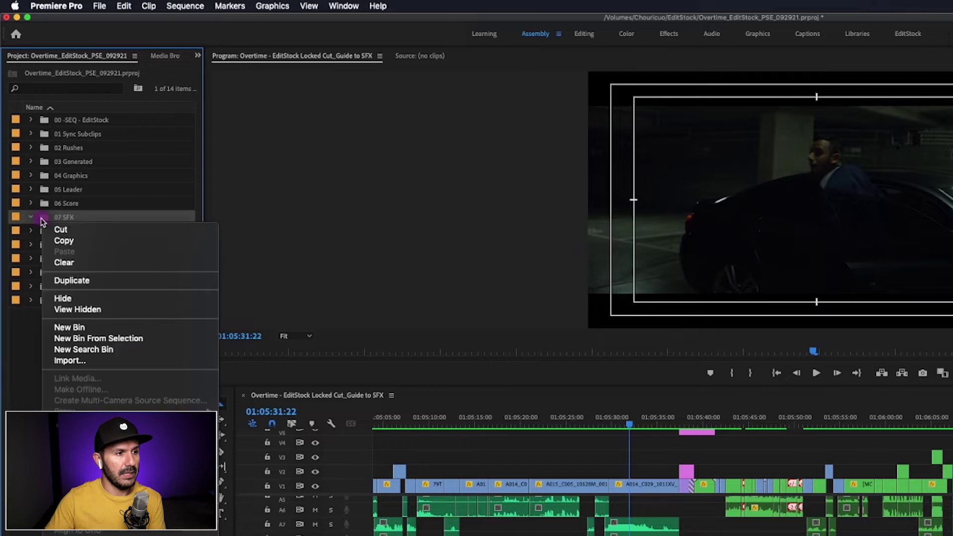
click(77, 327)
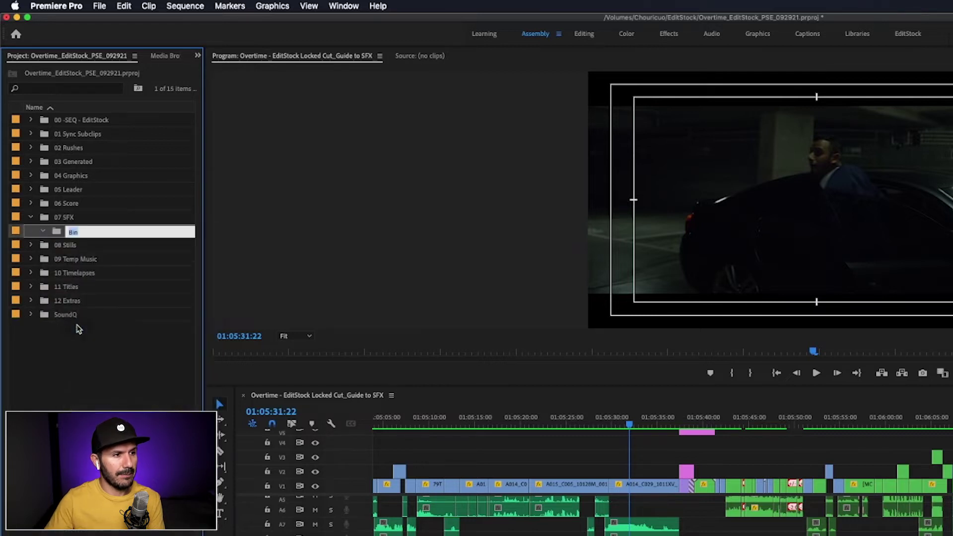
text(A)
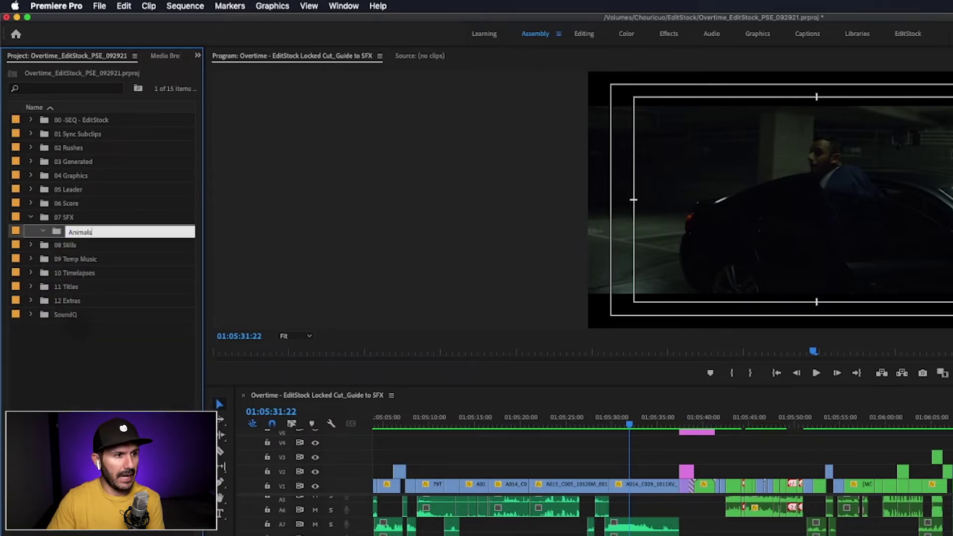
text(nimals)
click(58, 233)
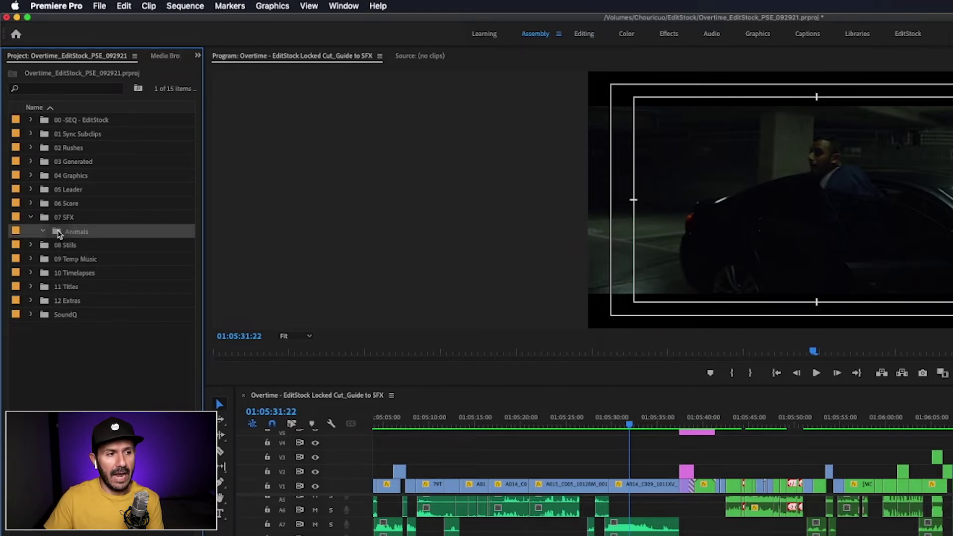
Create a bin named Traffic inside the 07 SFX bin.
click(45, 218)
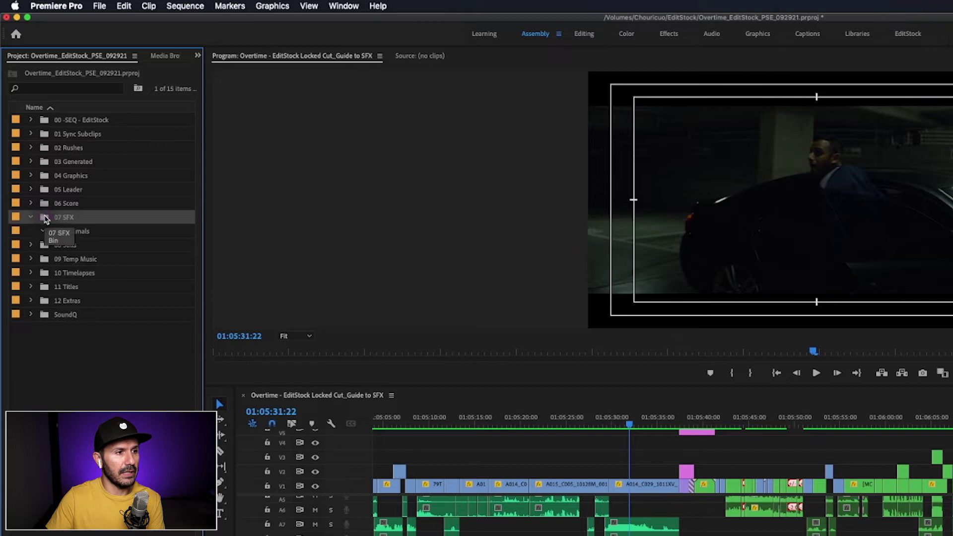
right_click(45, 219)
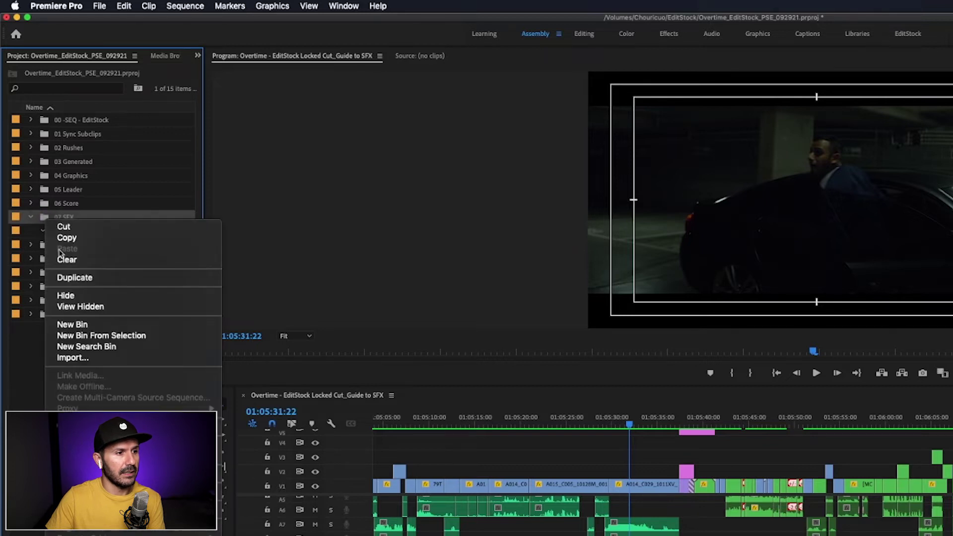
click(77, 329)
text(Traffic)
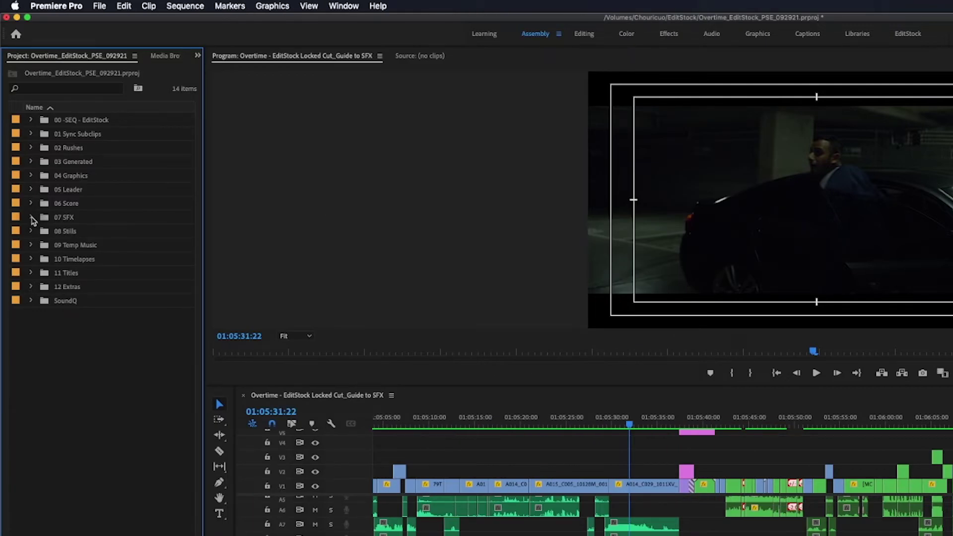
Look through the sound files in the Animals, Office and Traffic bins of 07 SFX, collapsing each one again.
click(31, 218)
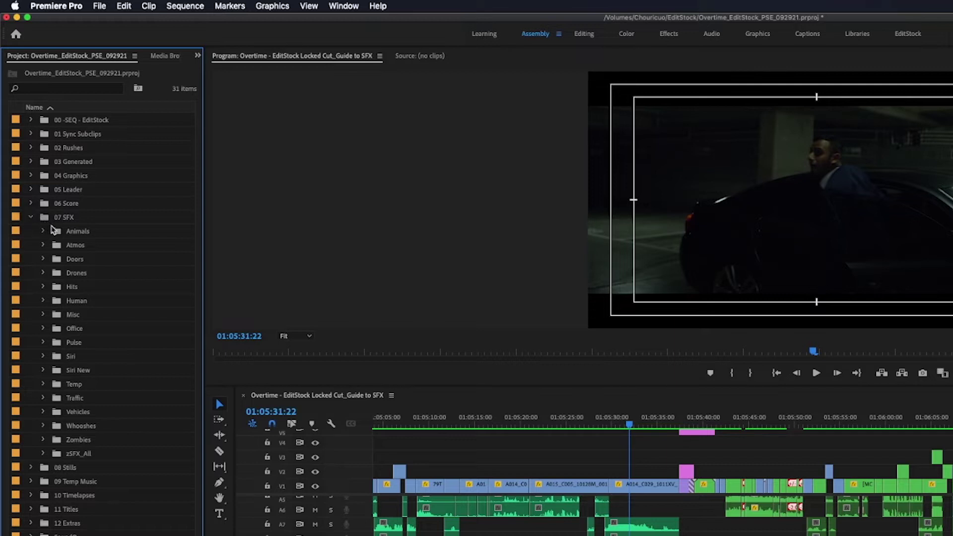
click(43, 232)
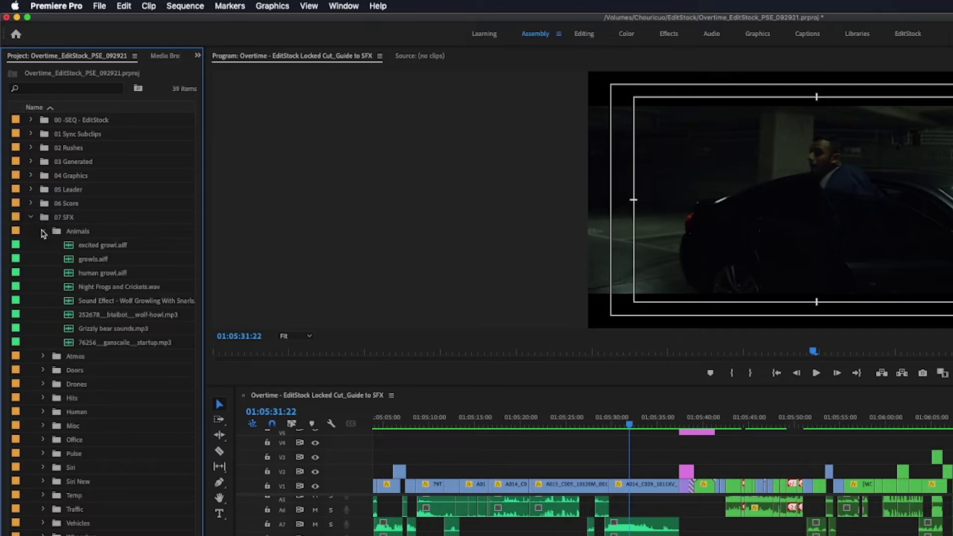
click(43, 232)
click(42, 329)
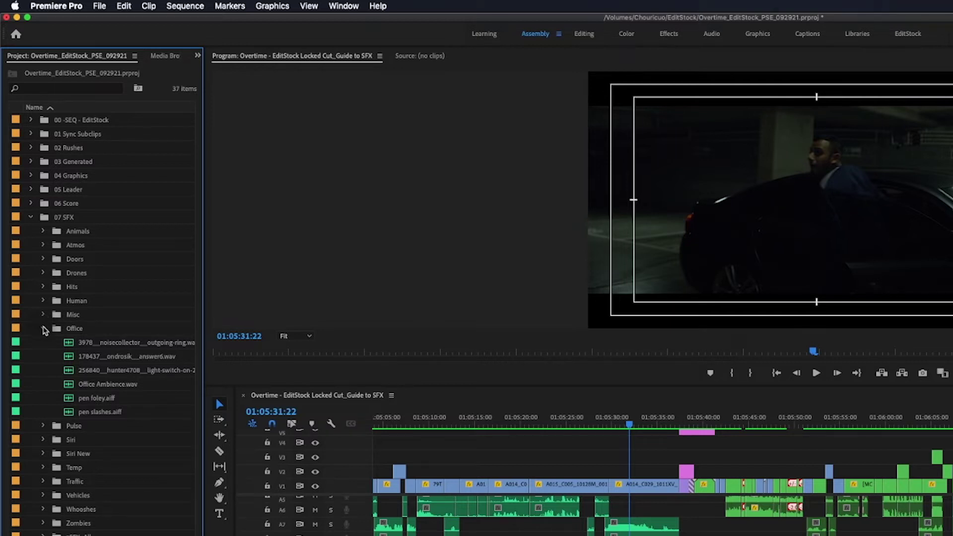
click(43, 329)
click(43, 398)
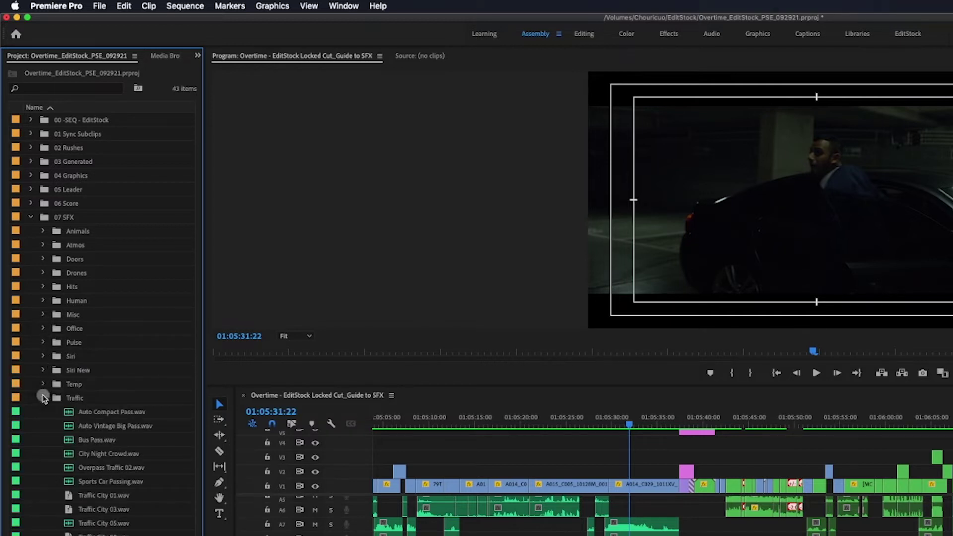
click(43, 398)
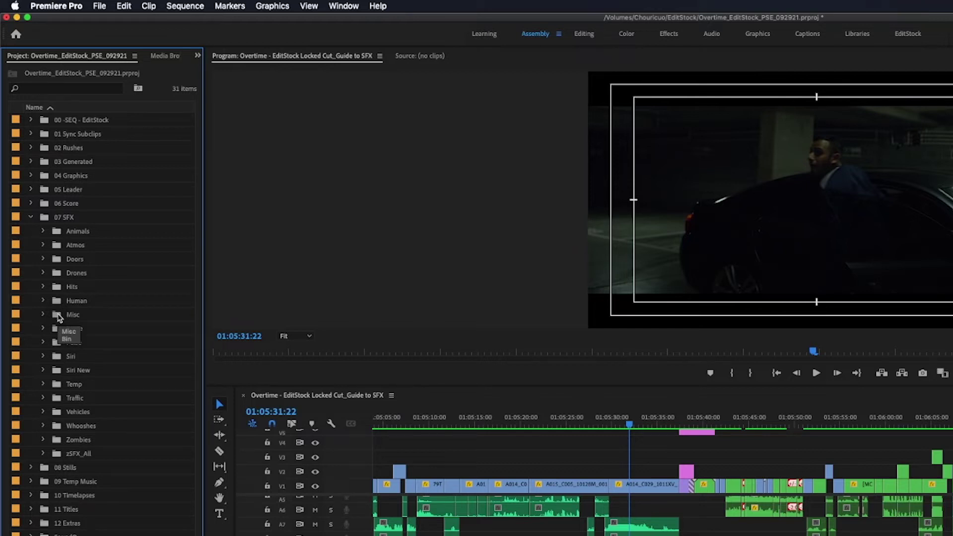
Examine the loose sound files and sub-bins inside the zSFX_All bin, and collapse it again.
click(43, 454)
scroll(64, 453, down, 4)
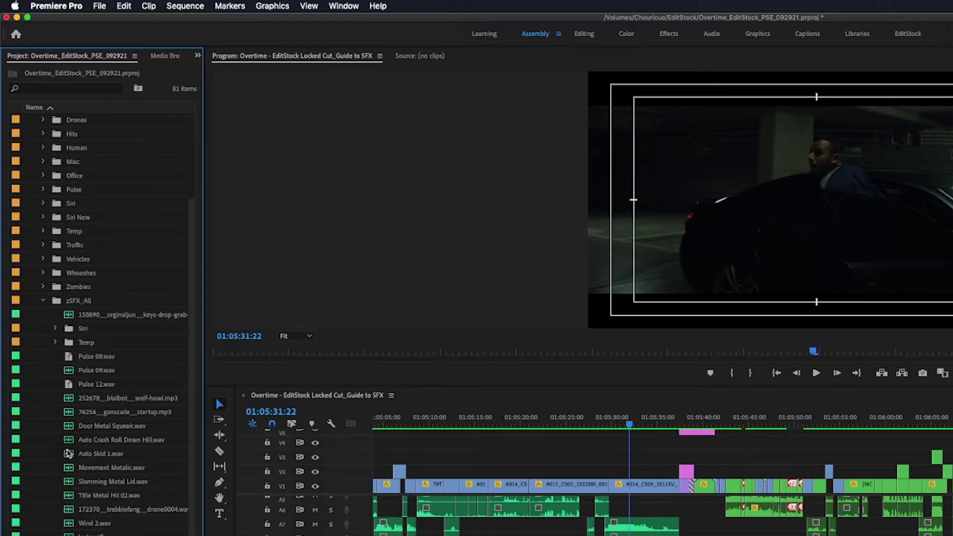
scroll(68, 454, down, 2)
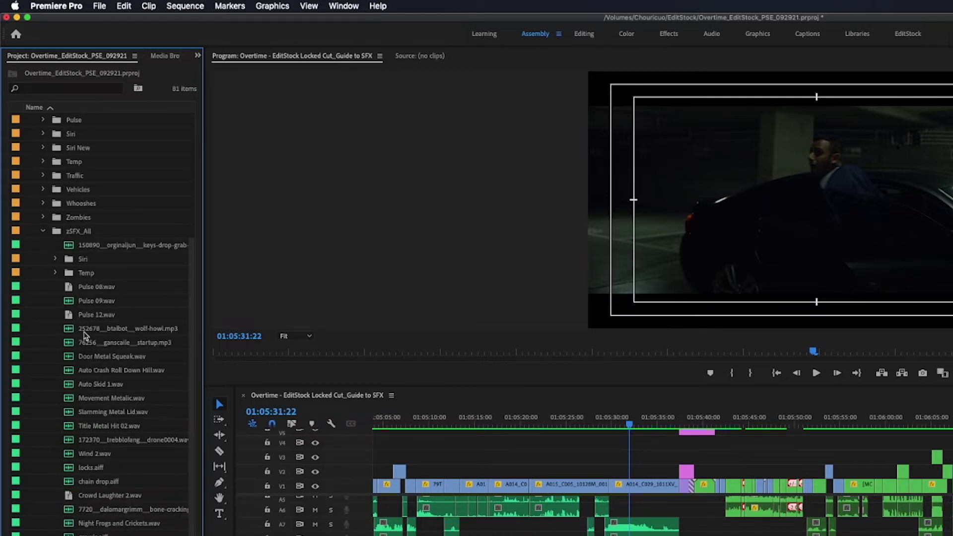
scroll(92, 354, down, 2)
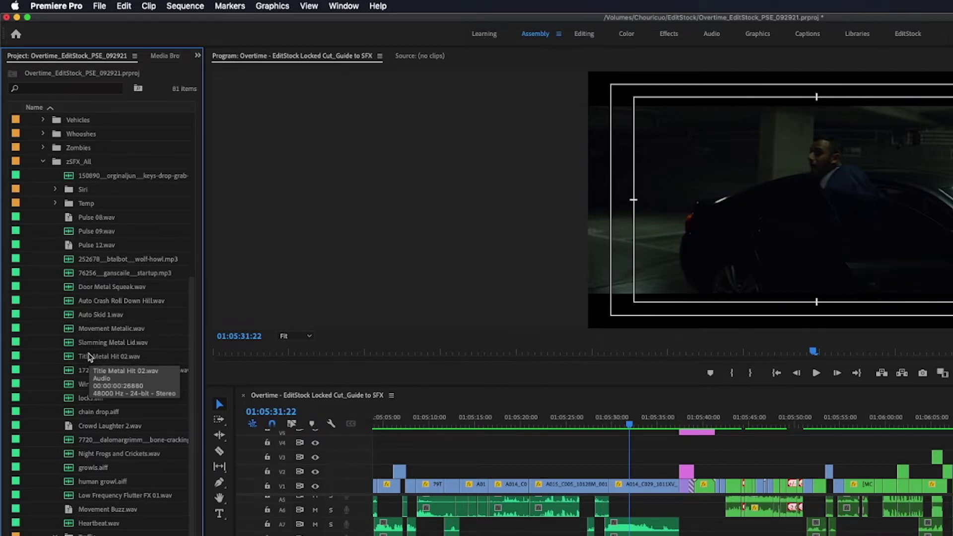
scroll(89, 356, down, 4)
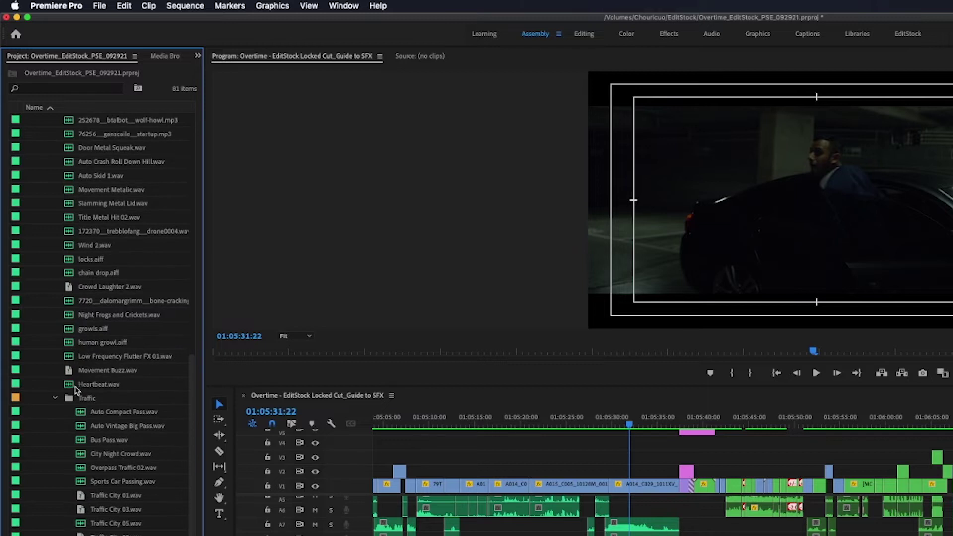
scroll(80, 377, up, 2)
scroll(82, 373, up, 3)
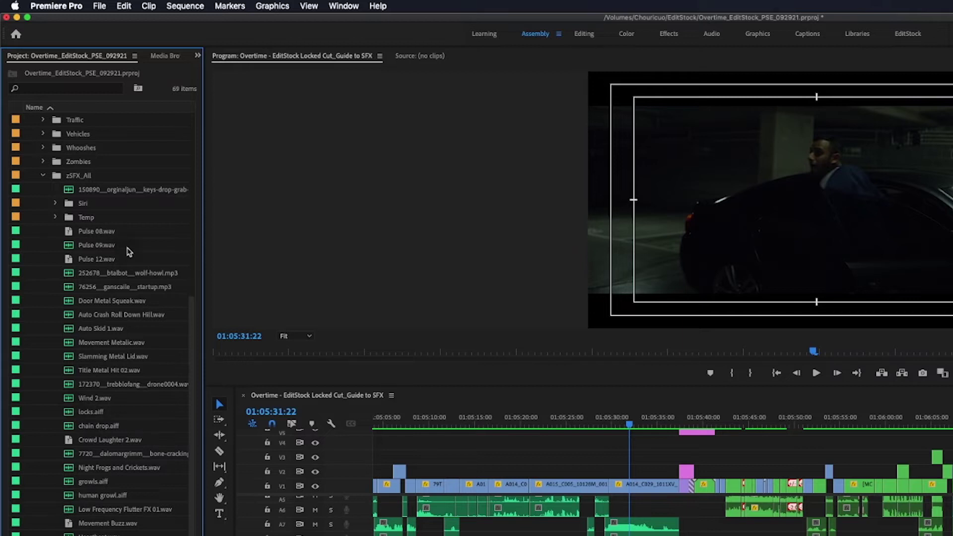
click(43, 176)
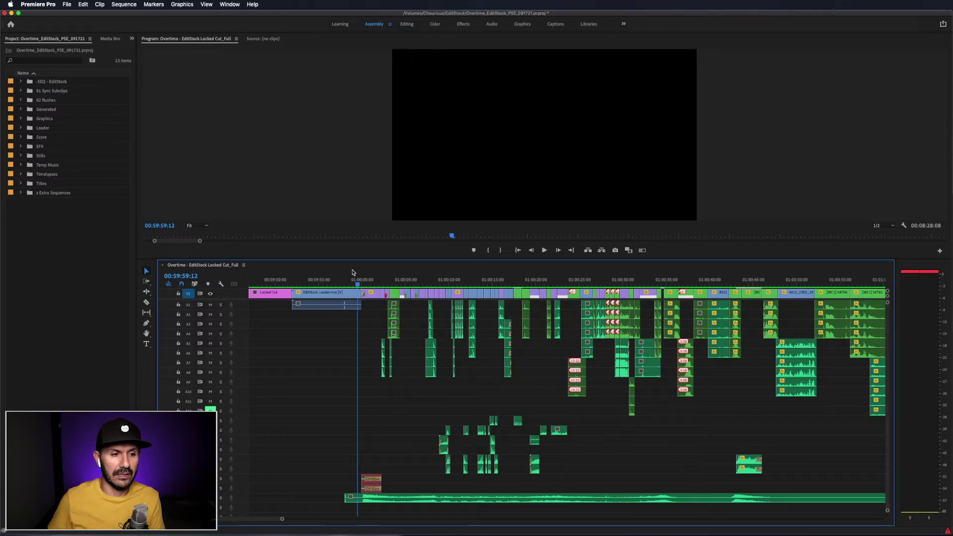
Play the opening of the Locked Cut_Full sequence, and play the pen-slash shots from 01:00:08:23 in a closer timeline view.
key(space)
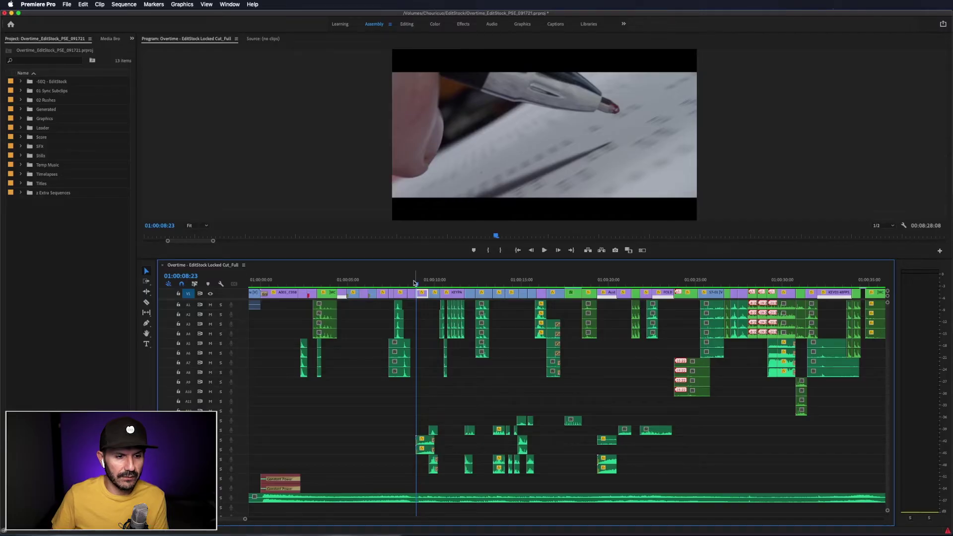
key(=)
key(=)
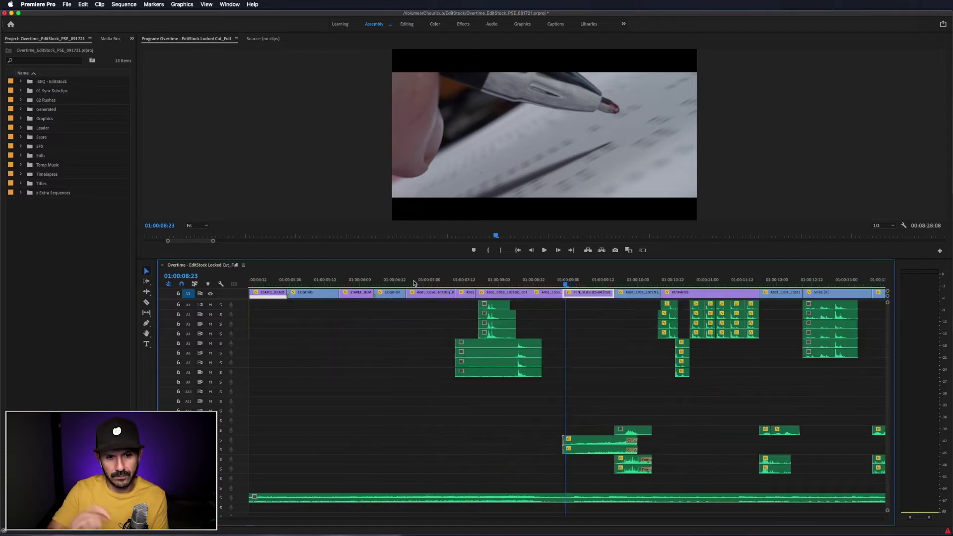
key(space)
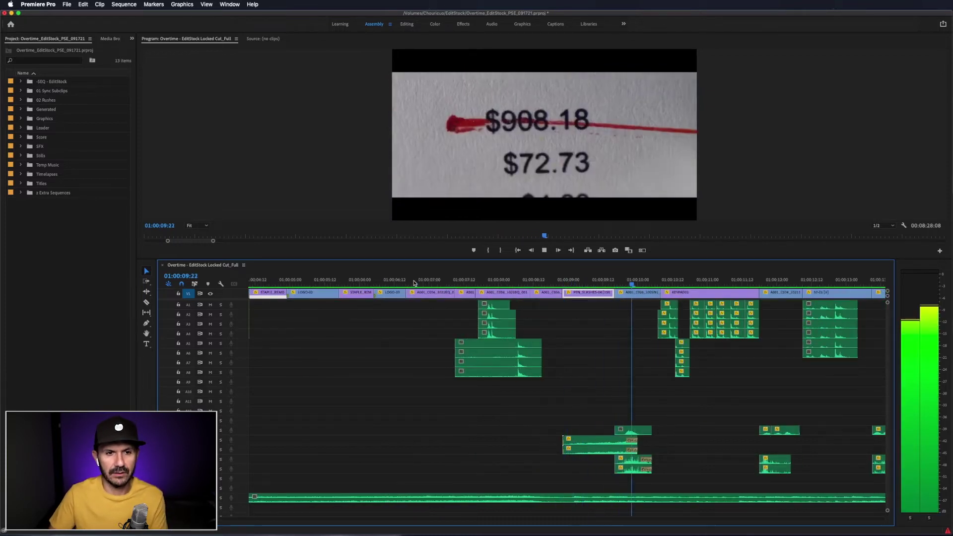
key(space)
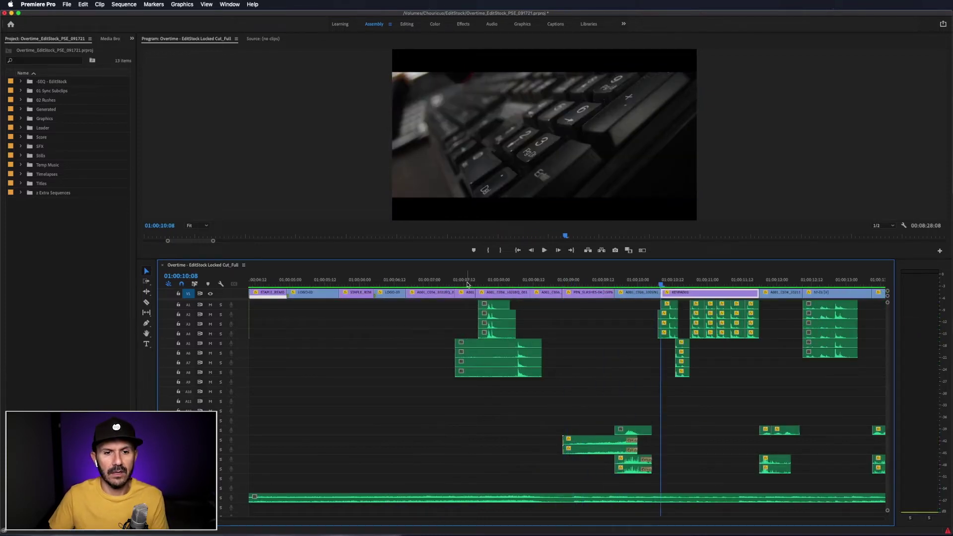
Solo the single audio track with the short effect under the red pen strike-through, and play that shot.
click(615, 281)
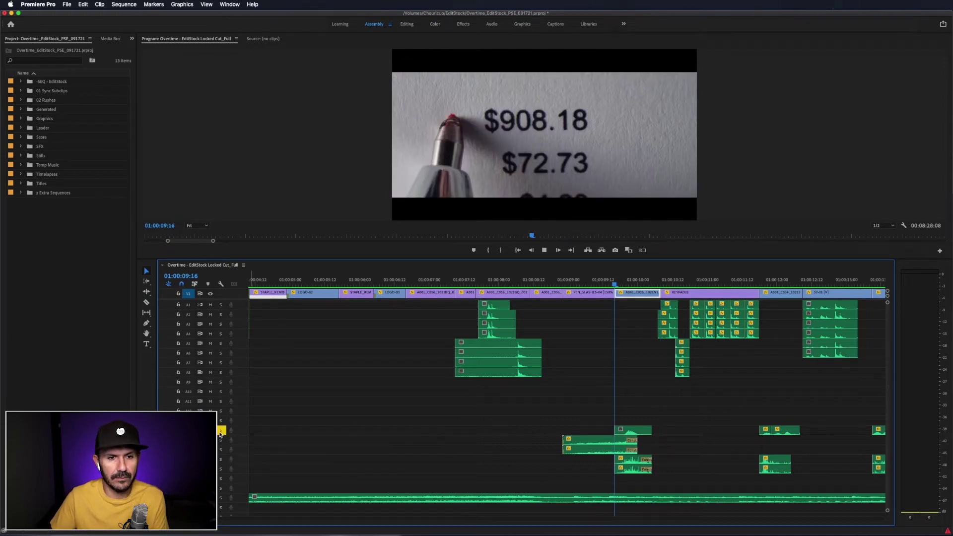
key(space)
click(600, 281)
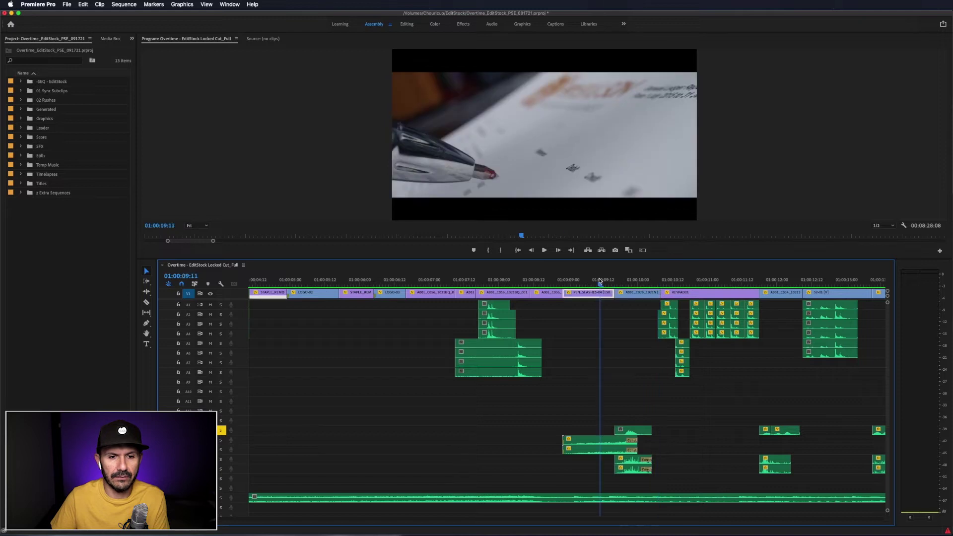
key(space)
key(space)
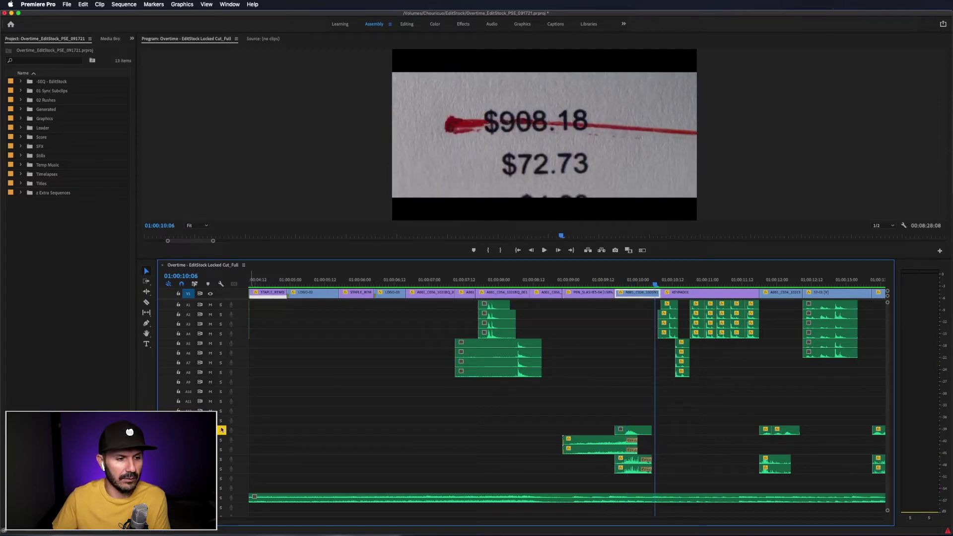
Solo only the two tracks holding the longer effect that starts at the pen shot, and play from 01:00:08:19.
click(221, 450)
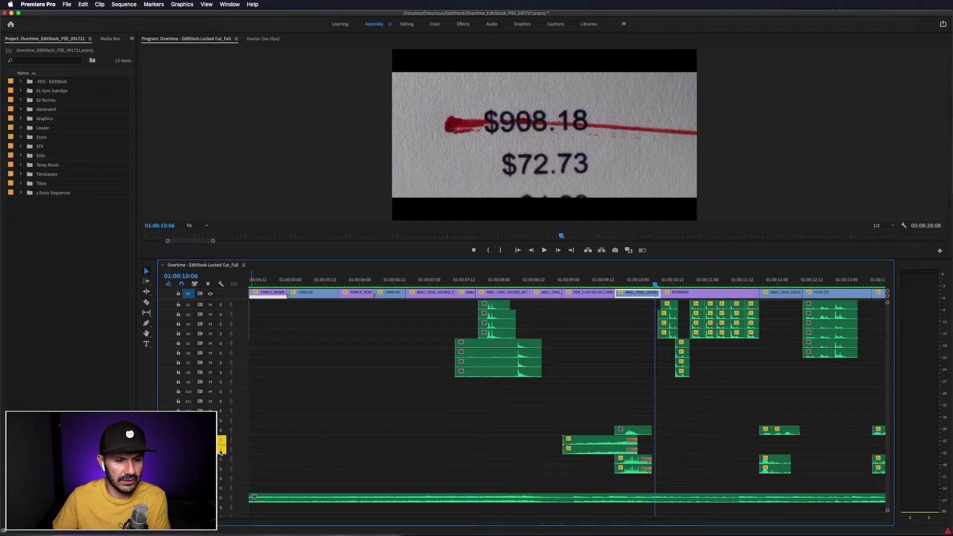
click(555, 281)
key(space)
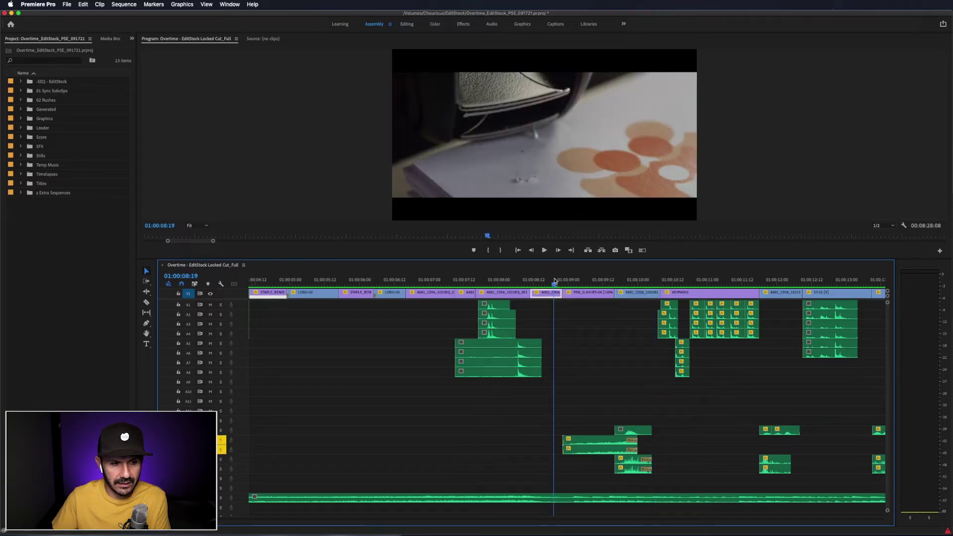
click(555, 281)
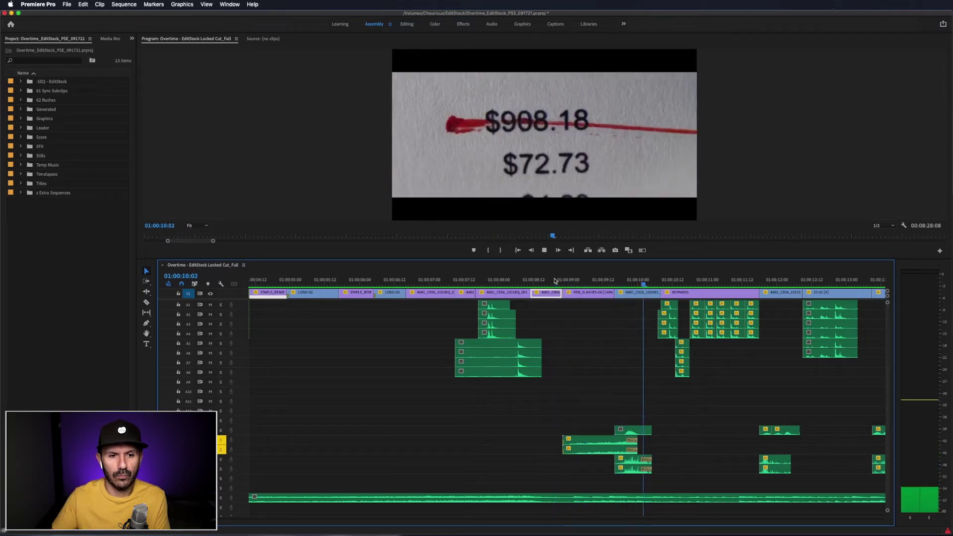
key(space)
key(space)
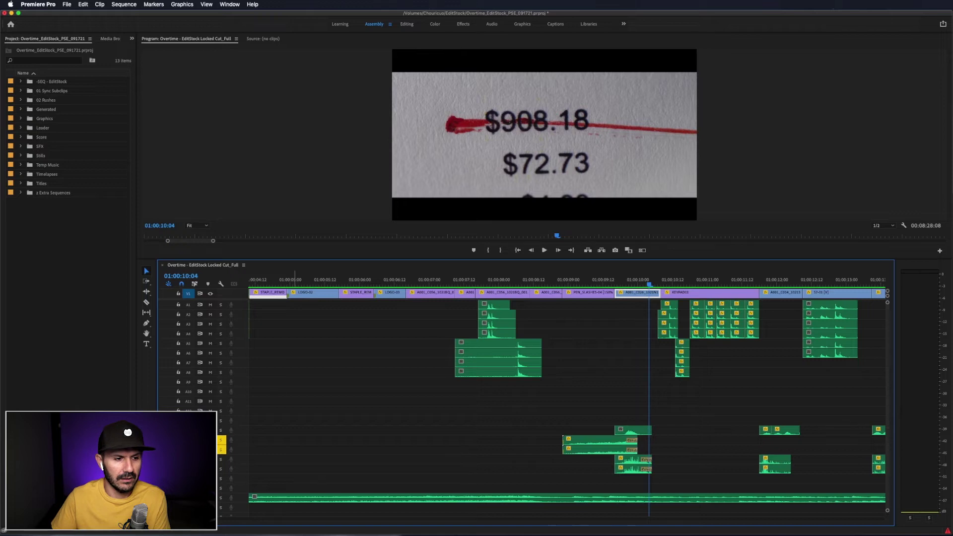
Solo only the two tracks holding the zombie-flesh-bites effect, and play the red pen strike-through shot twice.
click(222, 440)
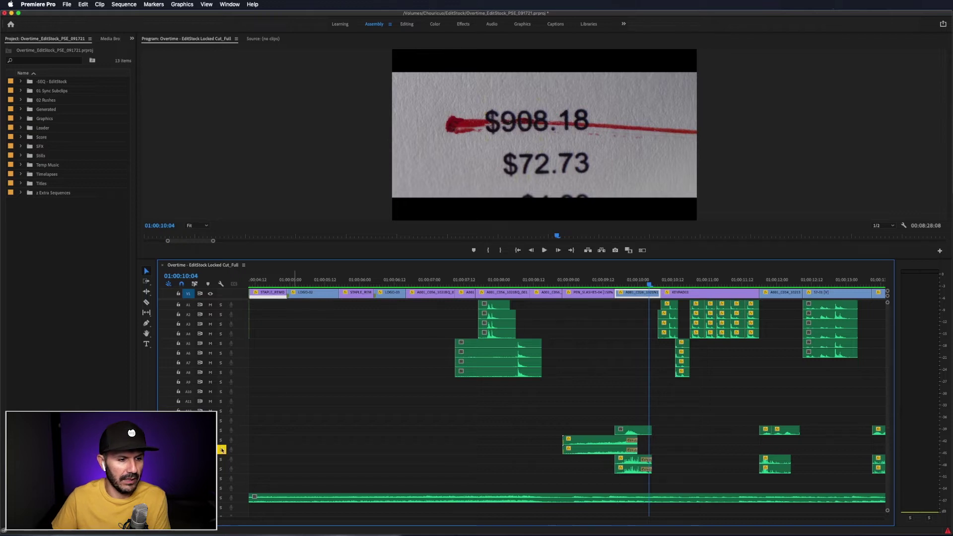
click(222, 469)
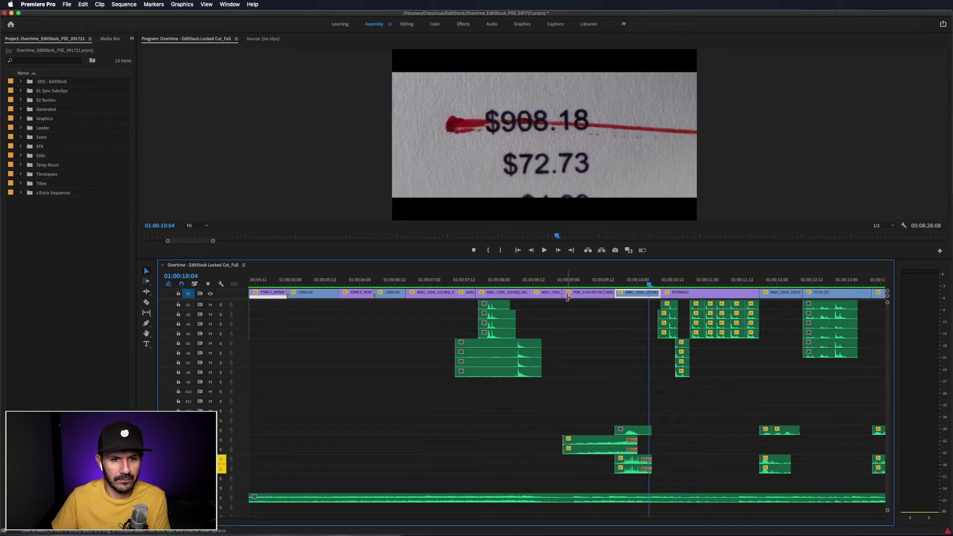
click(590, 280)
key(space)
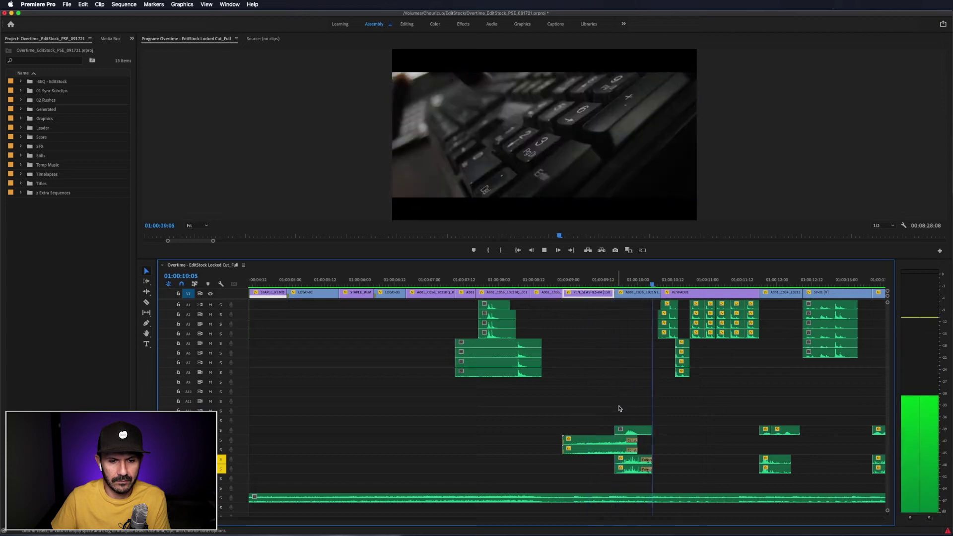
key(space)
click(614, 279)
key(space)
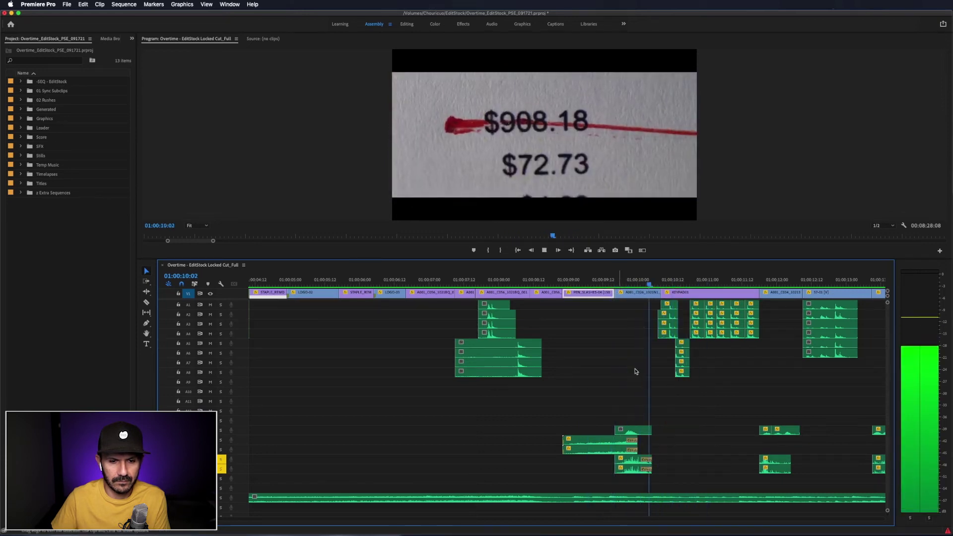
key(space)
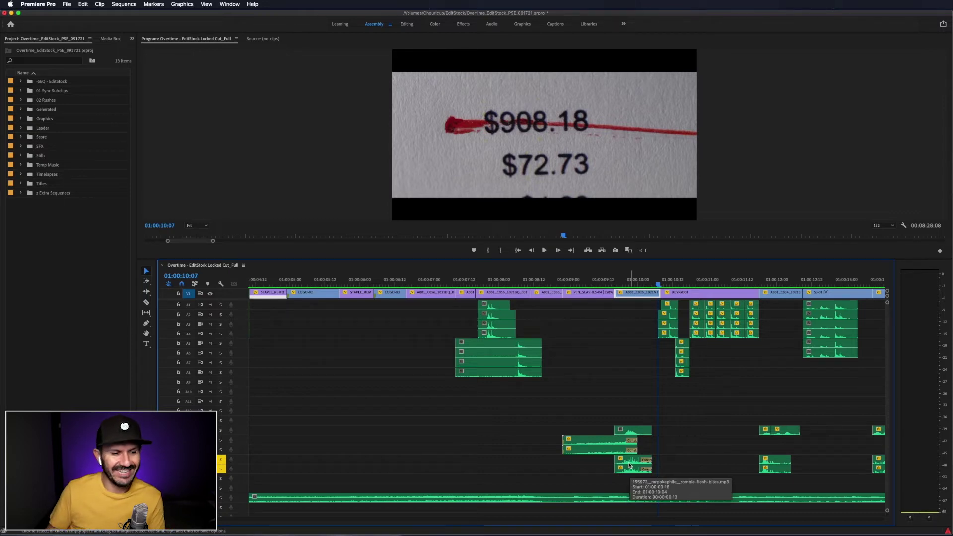
Turn off the track solos, cue the playhead to 01:00:09:14, and single out the zombie-flesh-bites clip under the strike-through.
click(223, 461)
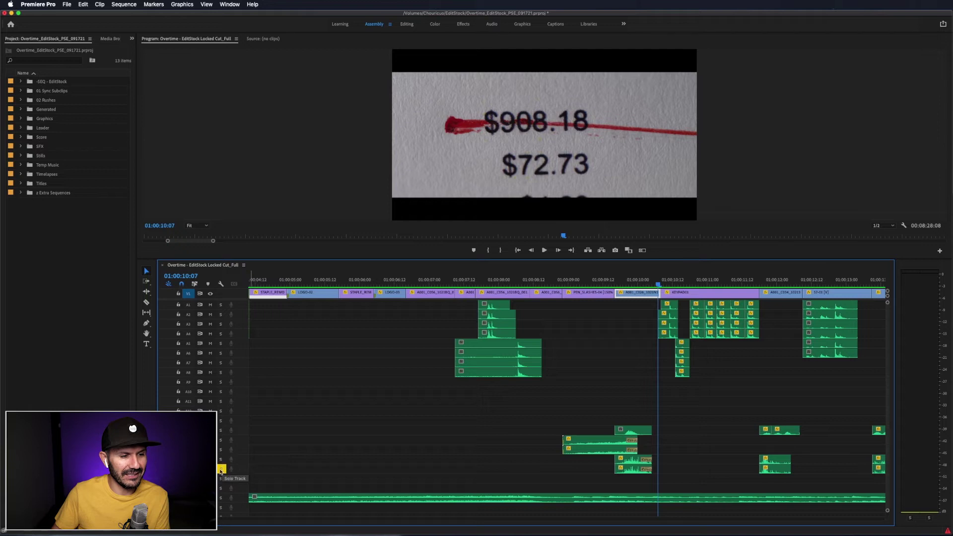
click(610, 283)
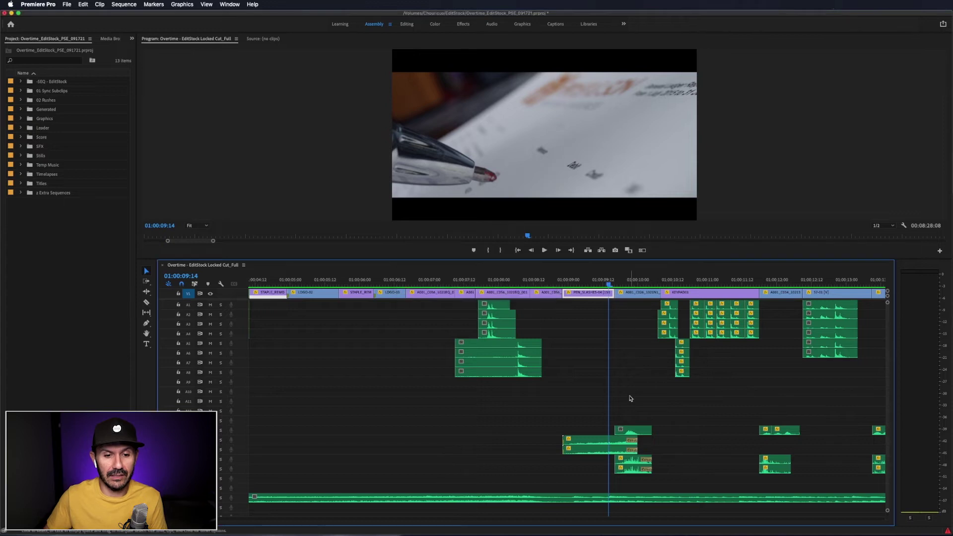
click(634, 461)
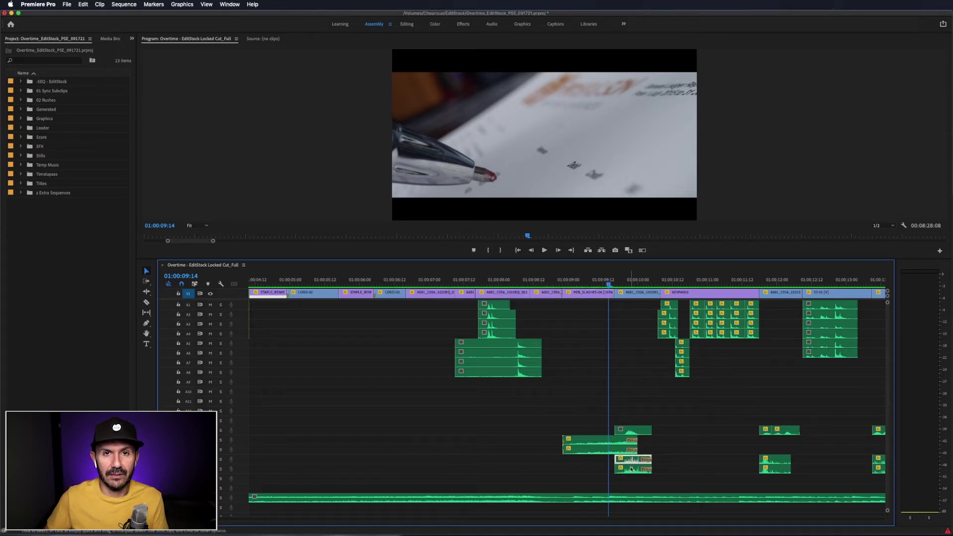
click(634, 463)
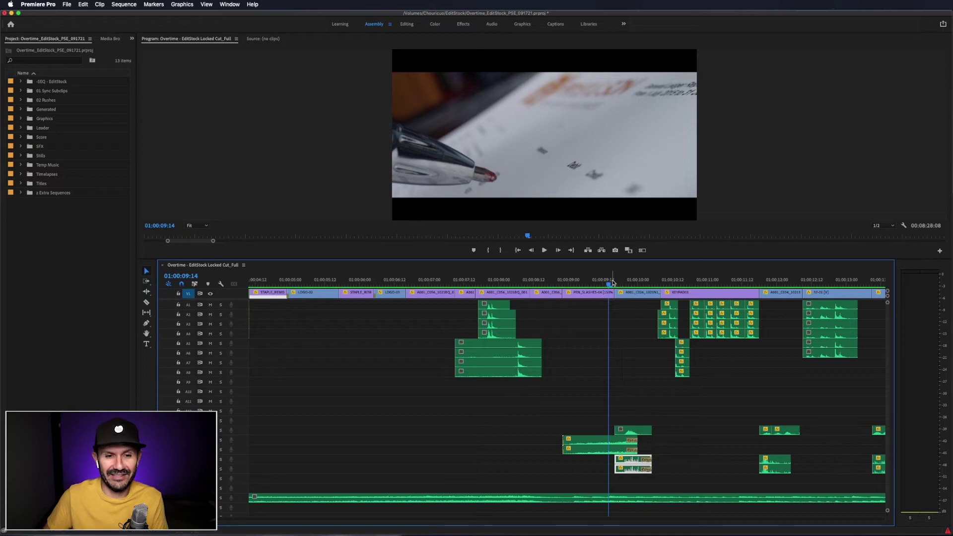
key(d)
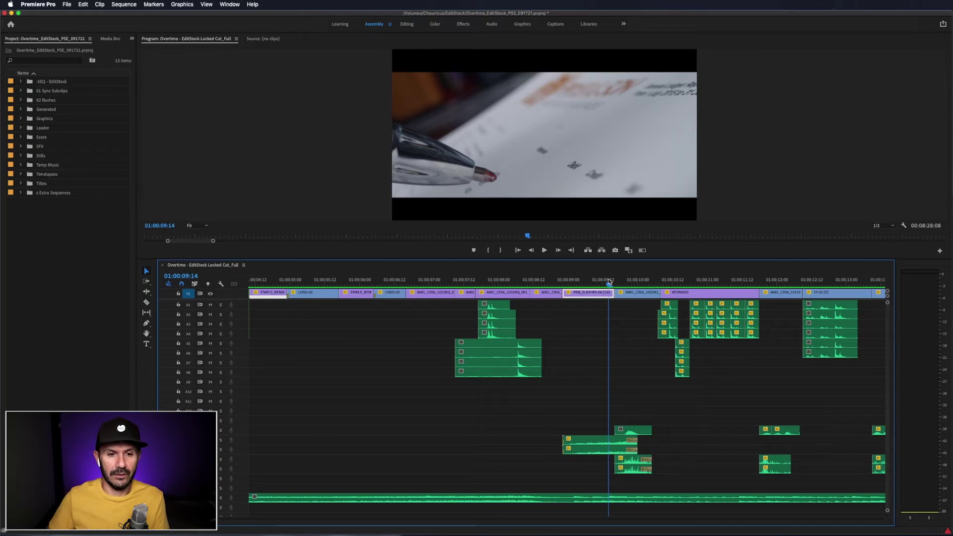
Play the second pen strike-through shot from 01:00:11:20 with all audio tracks audible.
click(596, 283)
click(765, 279)
key(space)
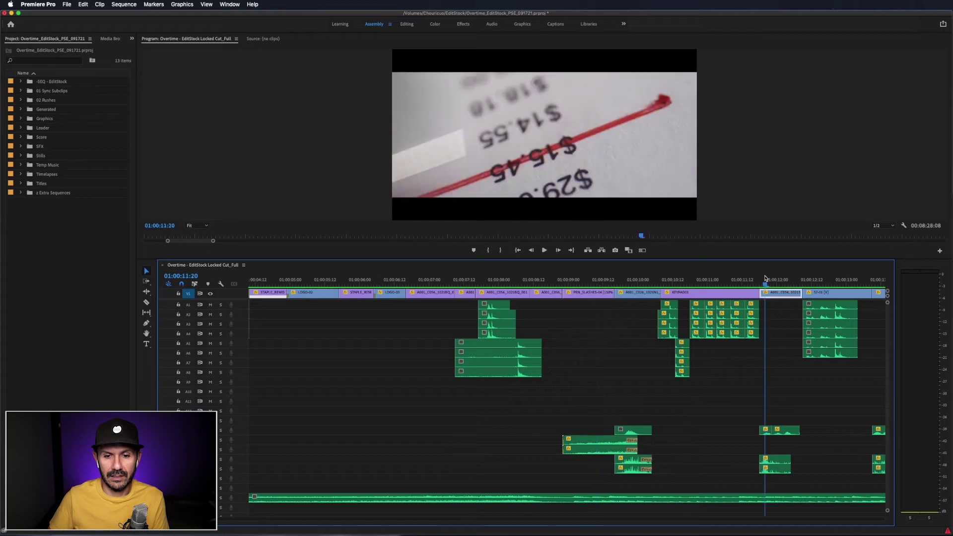
key(space)
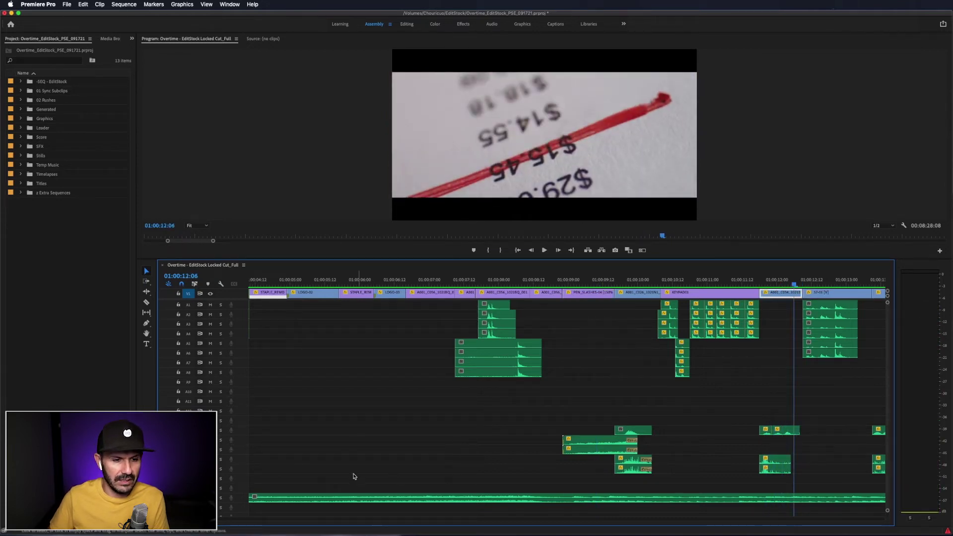
Solo the two tracks with the zombie flesh effect under the second strike-through, and play that shot twice from its start.
click(221, 470)
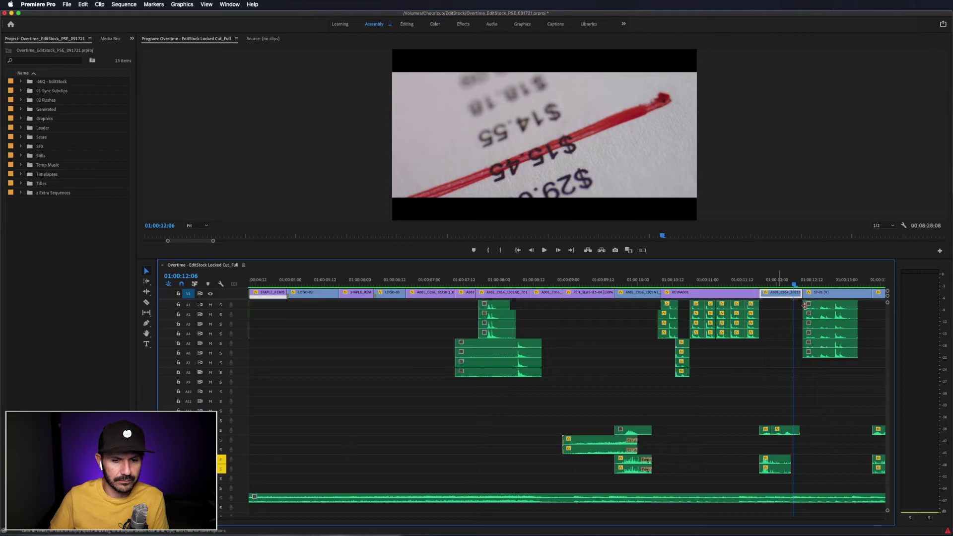
click(763, 283)
key(space)
key(space)
click(763, 283)
key(space)
key(space)
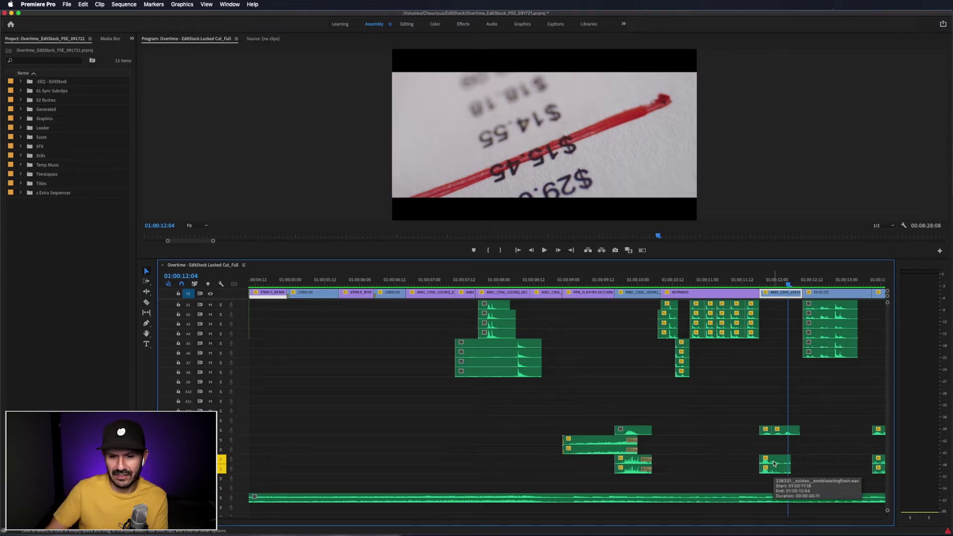
Clear the track solos and play the following run of pen-slash shots with their layered effects, through 01:00:15:17.
click(222, 469)
click(798, 286)
key(space)
click(325, 282)
key(space)
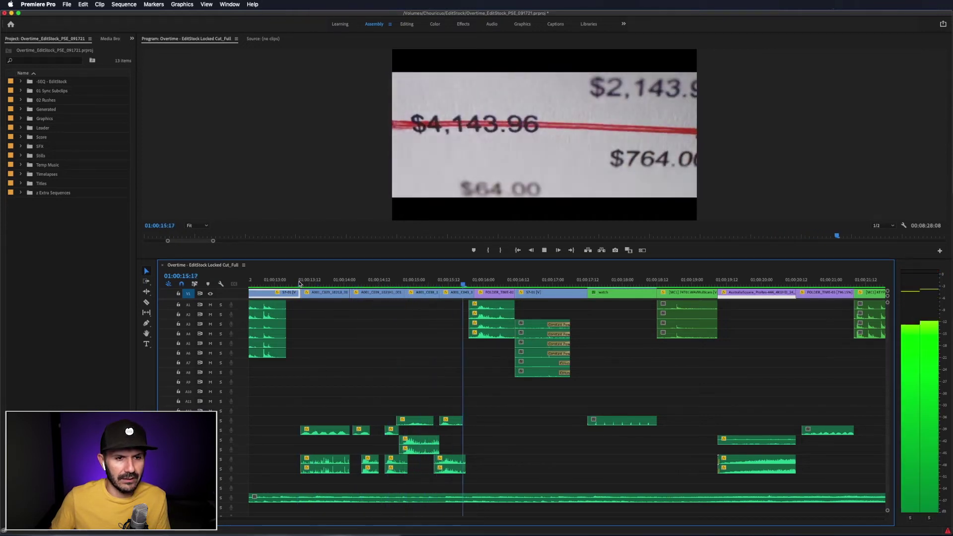
click(376, 281)
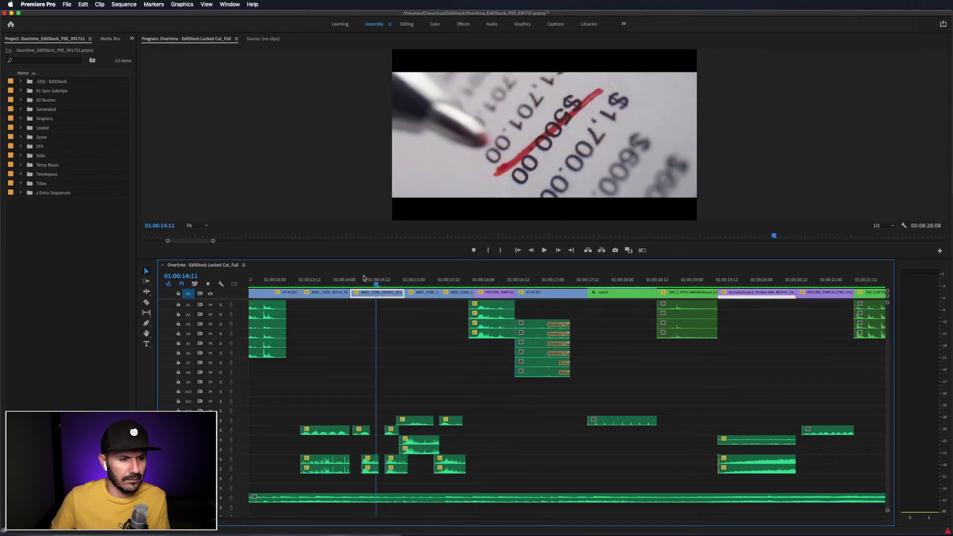
click(327, 281)
Play the wristwatch shot from its start, and keep playing through the office shots past 01:00:35:04.
click(596, 281)
key(space)
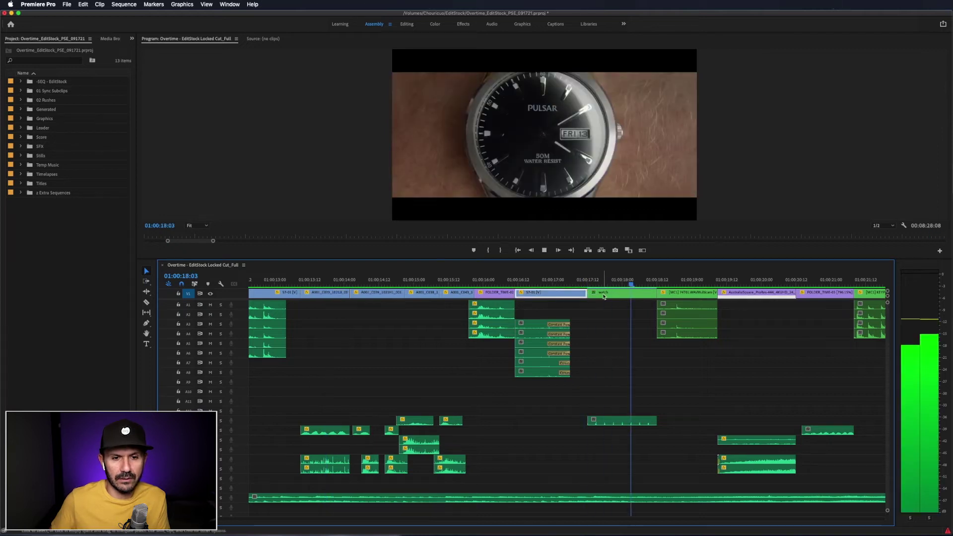
click(597, 281)
key(space)
click(591, 281)
key(space)
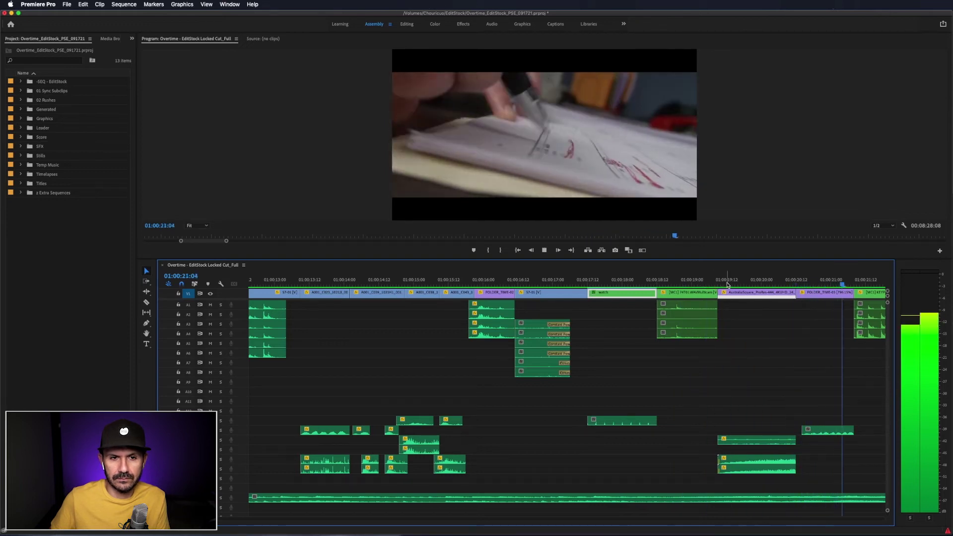
key(space)
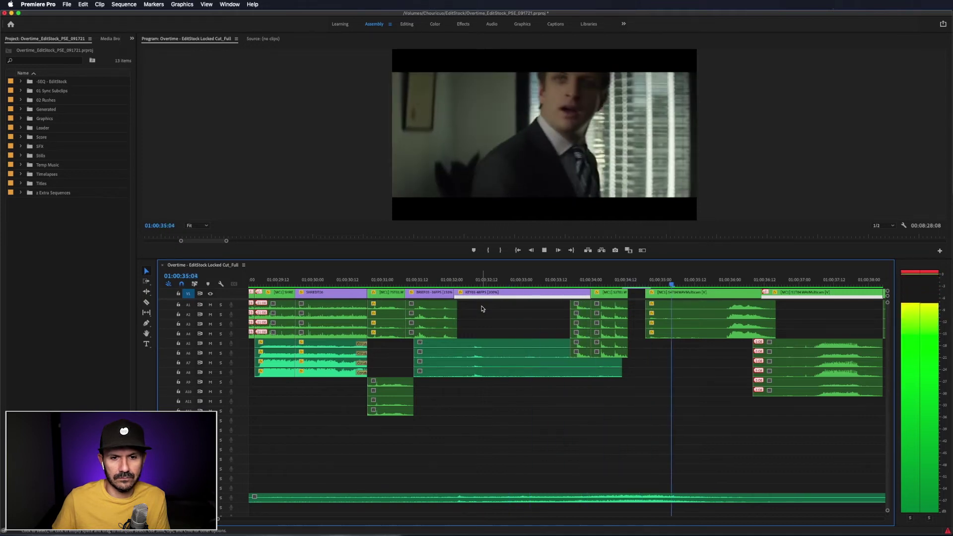
key(space)
key(backslash)
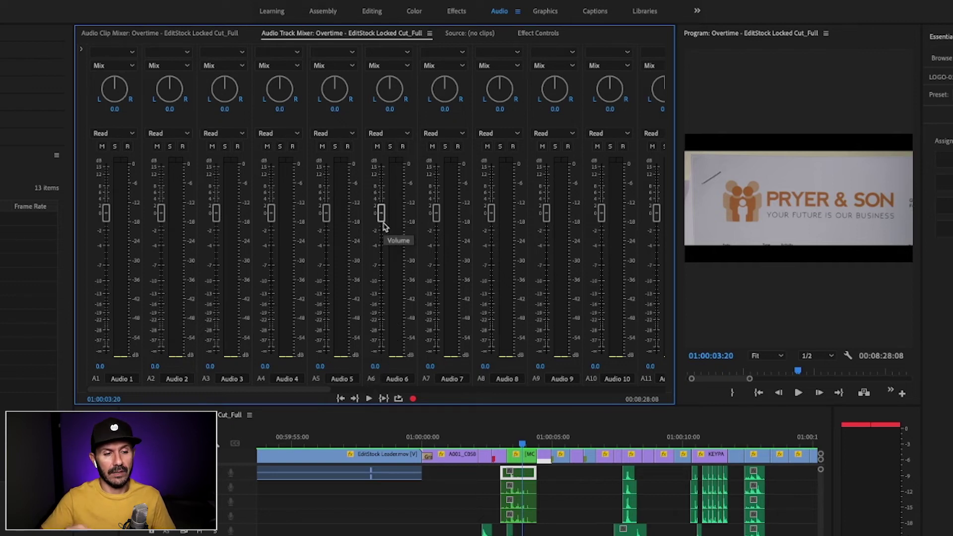
Show the Audio Clip Mixer and play the office scene from the OVERTIME title at 01:00:45:01 to 01:00:58:06.
click(184, 34)
click(519, 436)
drag(519, 442, 523, 443)
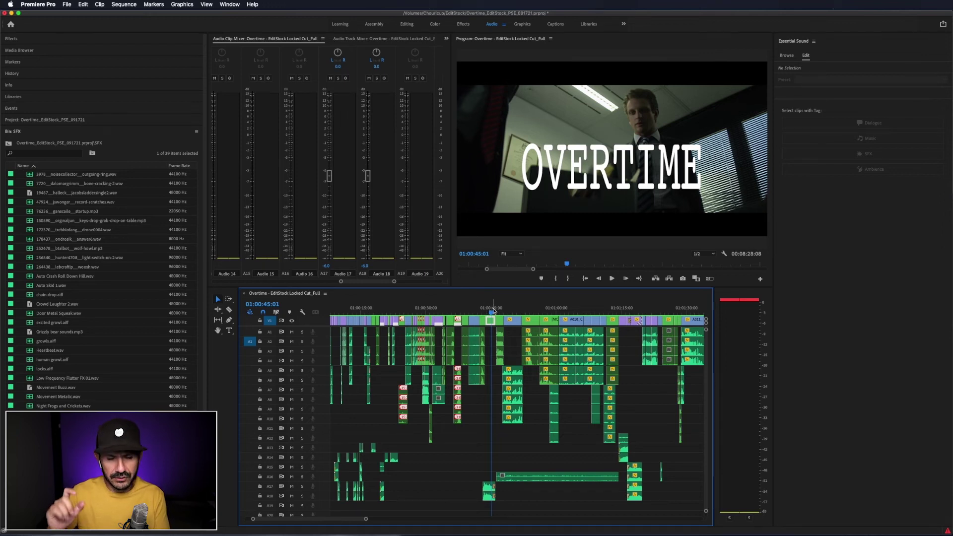
key(space)
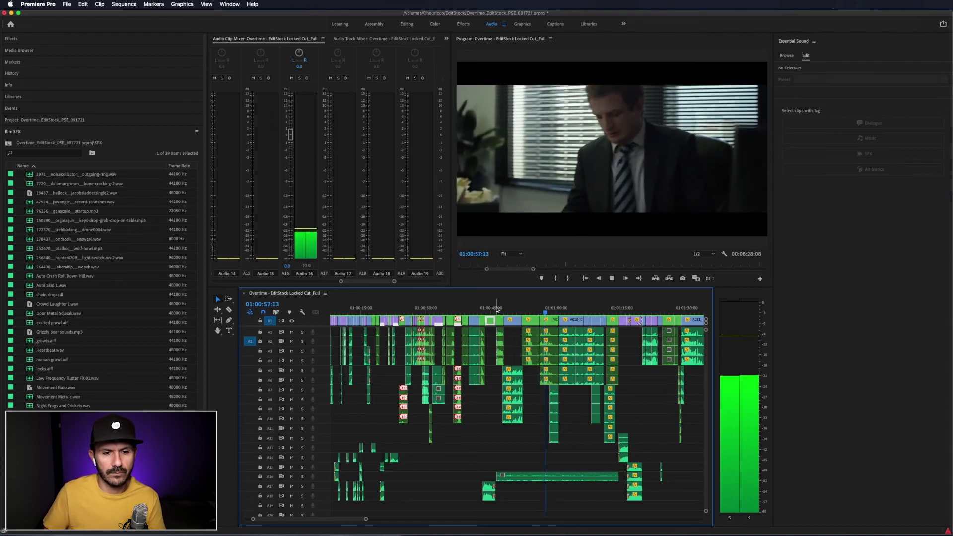
key(space)
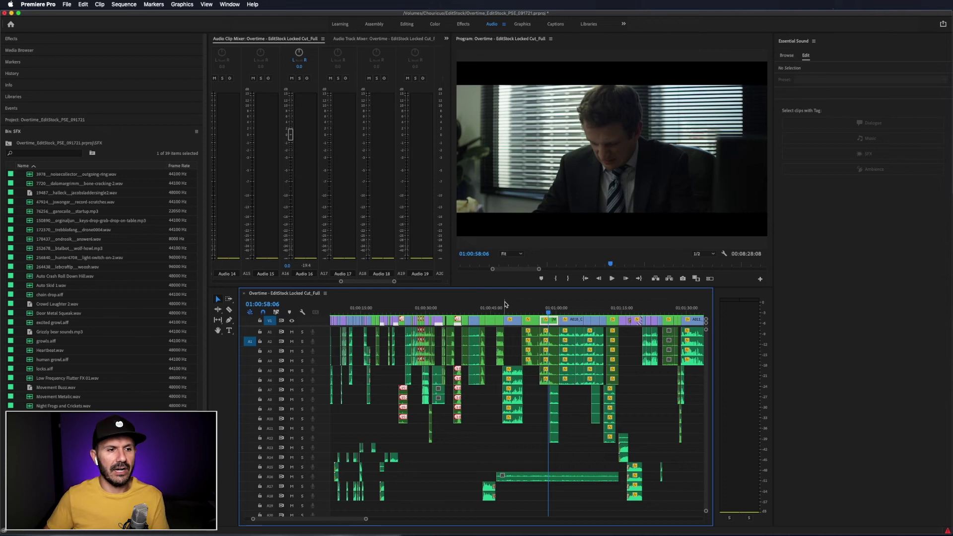
Lower the Office Ambience.wav clip on Audio 16 to -17.3 dB in the Audio Clip Mixer while playing the office scene.
click(528, 480)
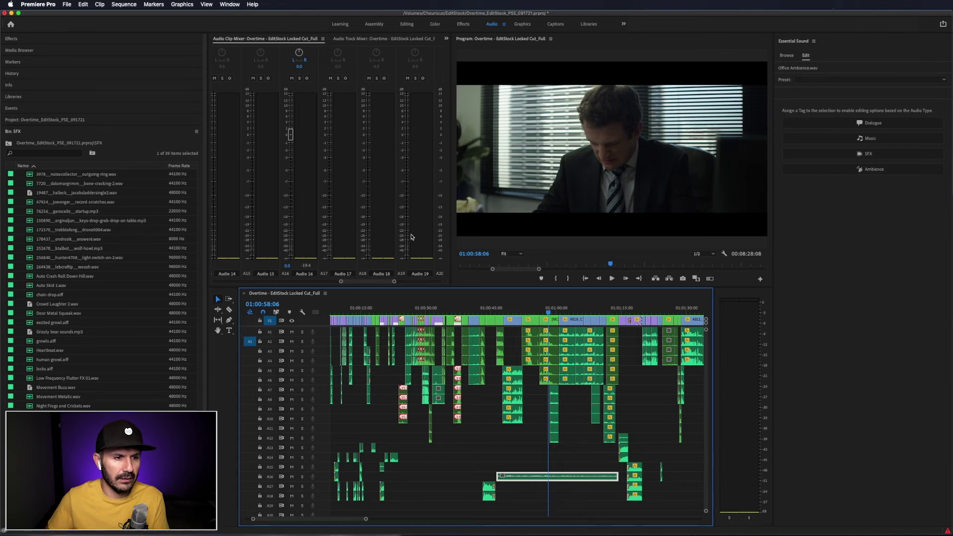
click(290, 135)
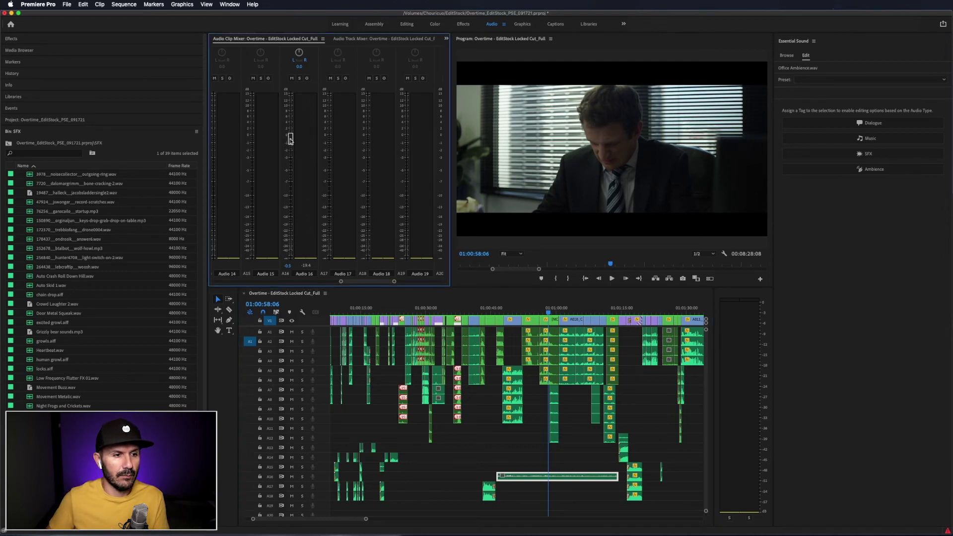
click(506, 309)
key(space)
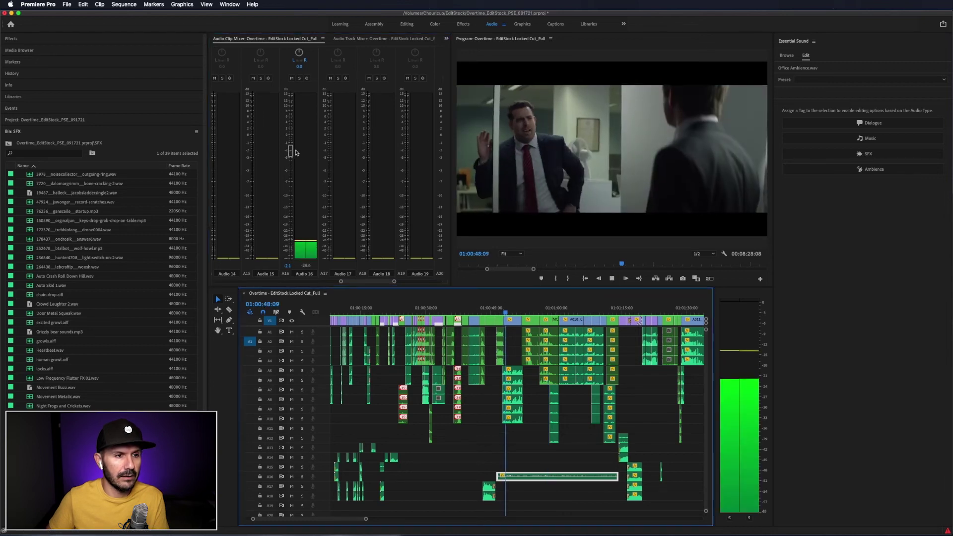
drag(295, 152, 291, 222)
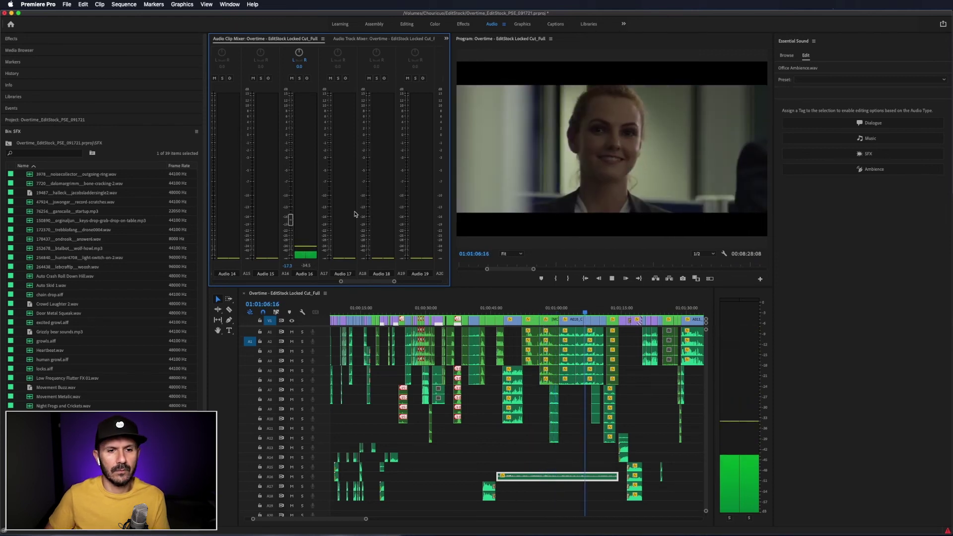
key(space)
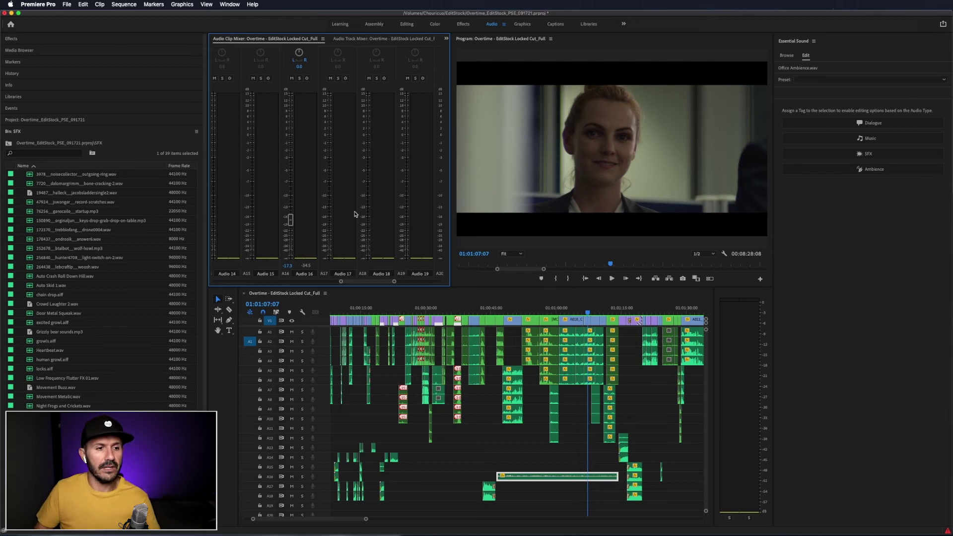
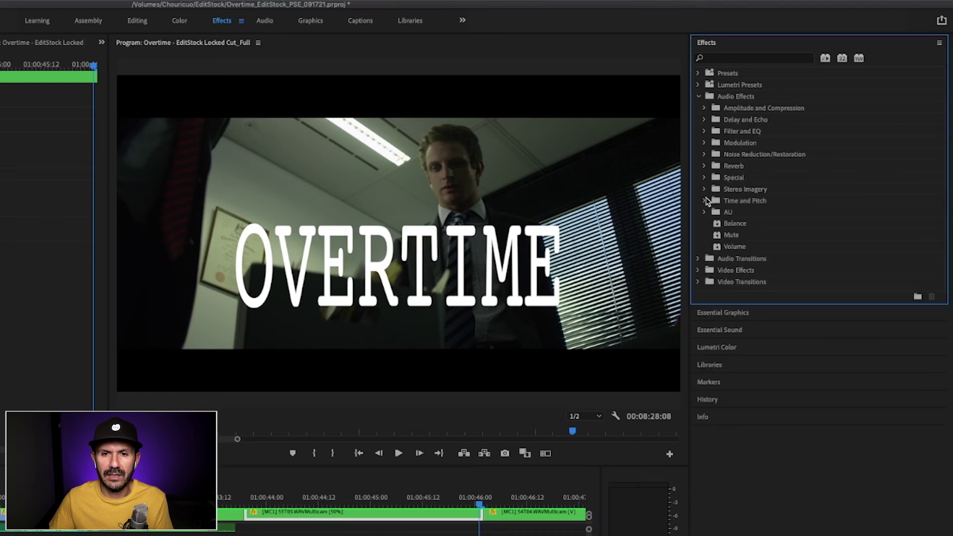
Apply the Pitch Shifter audio effect to the ganscaile startup.mp3 clip under the OVERTIME title, and show the clip's effect controls.
click(706, 201)
drag(725, 214, 529, 468)
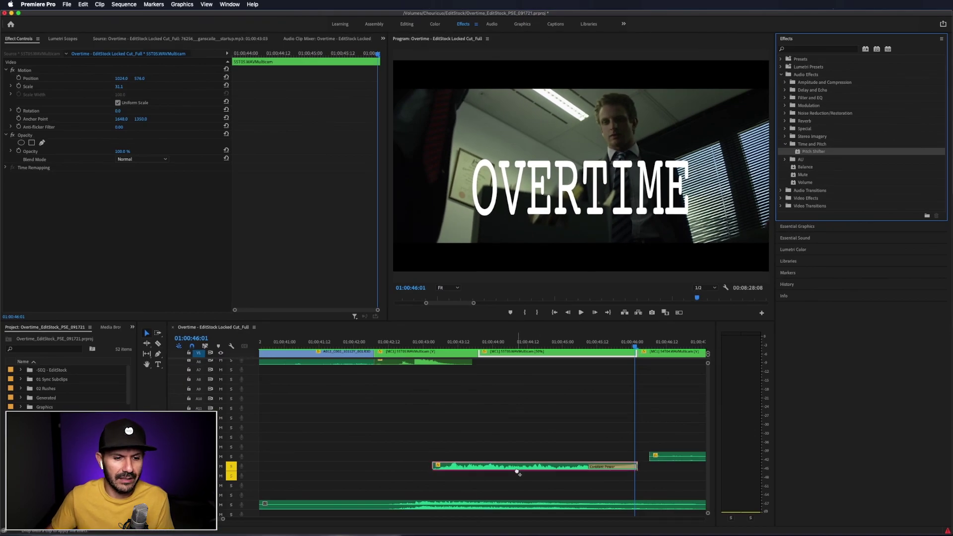
double_click(530, 468)
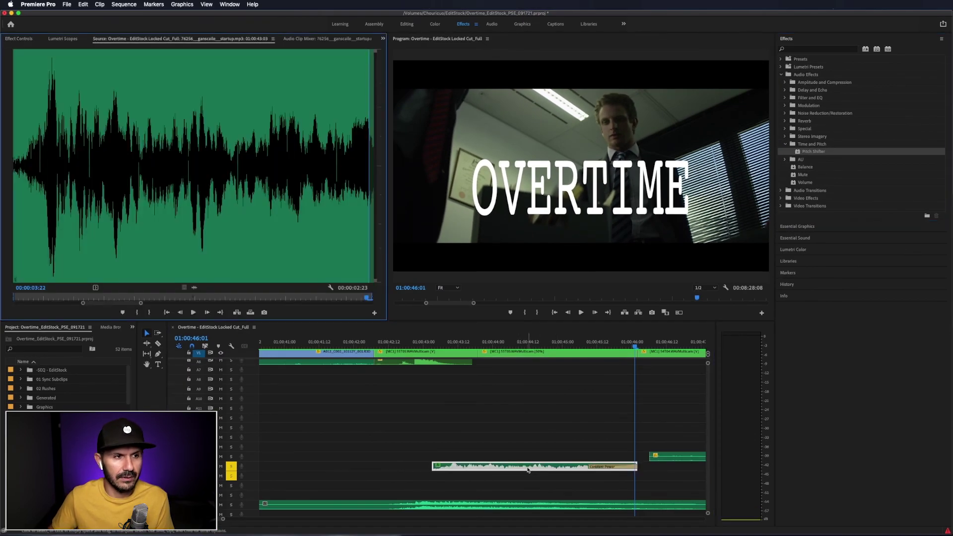
click(20, 39)
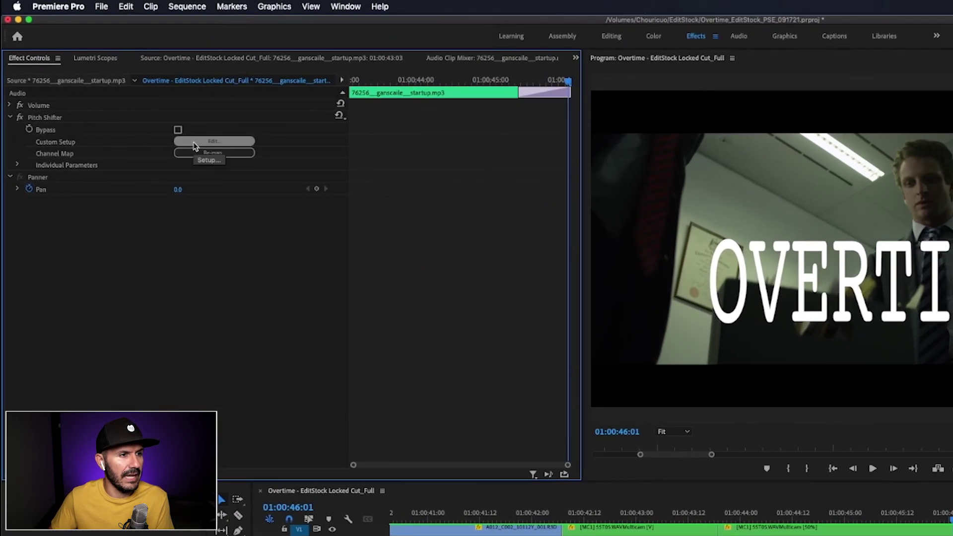
Set the startup clip's Pitch Shifter to the Angry Gerbil preset, and play the title shot from before the clip.
click(195, 146)
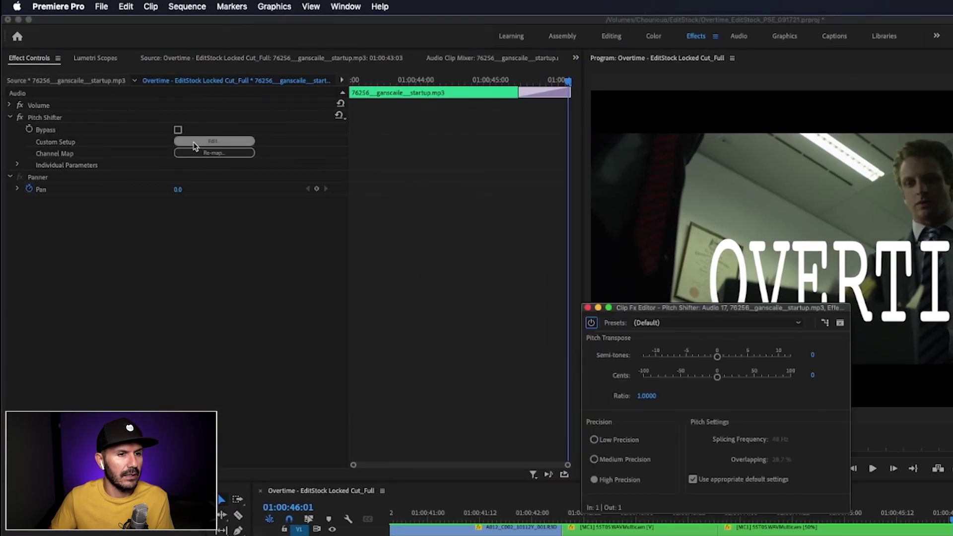
click(653, 324)
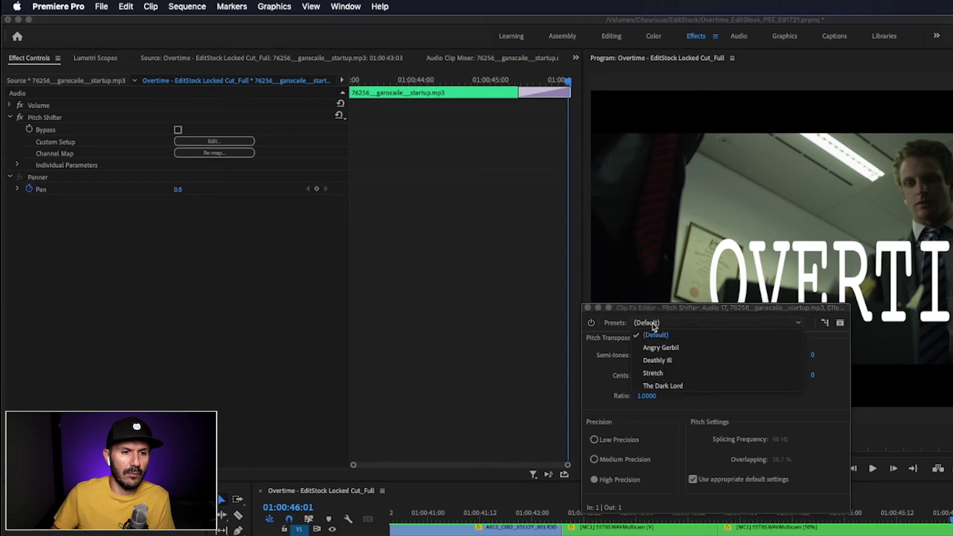
click(662, 350)
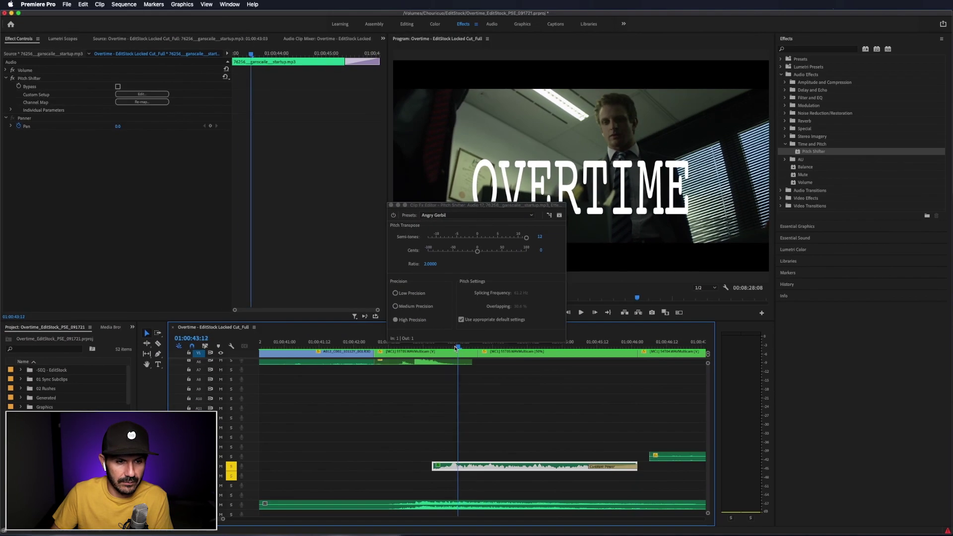
click(421, 343)
key(space)
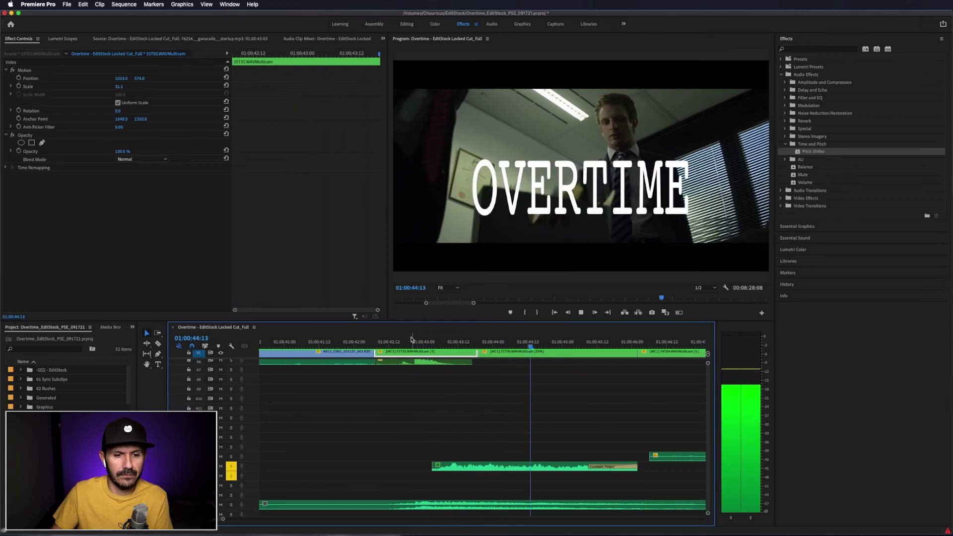
key(space)
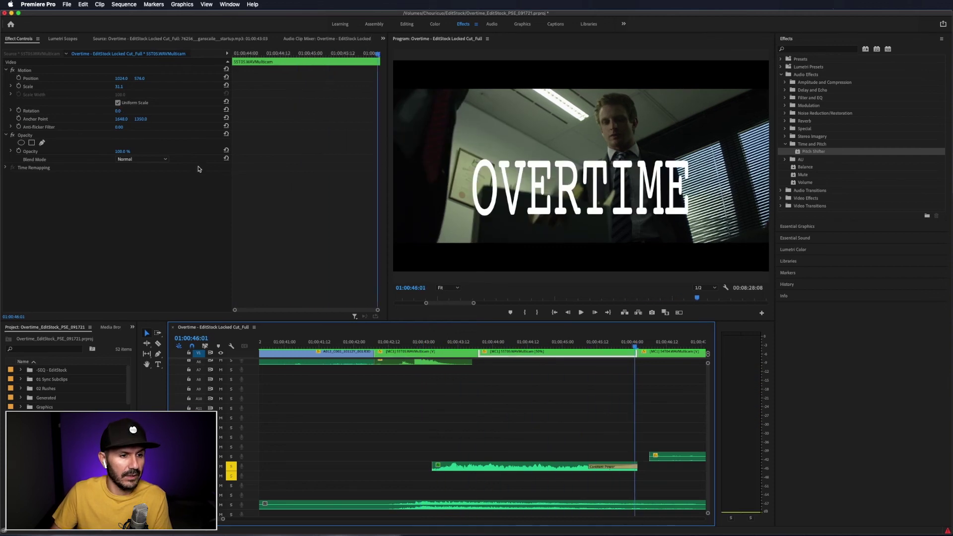
Reopen the startup.mp3 clip under the OVERTIME title with its Pitch Shifter settings.
key(minus)
key(minus)
key(minus)
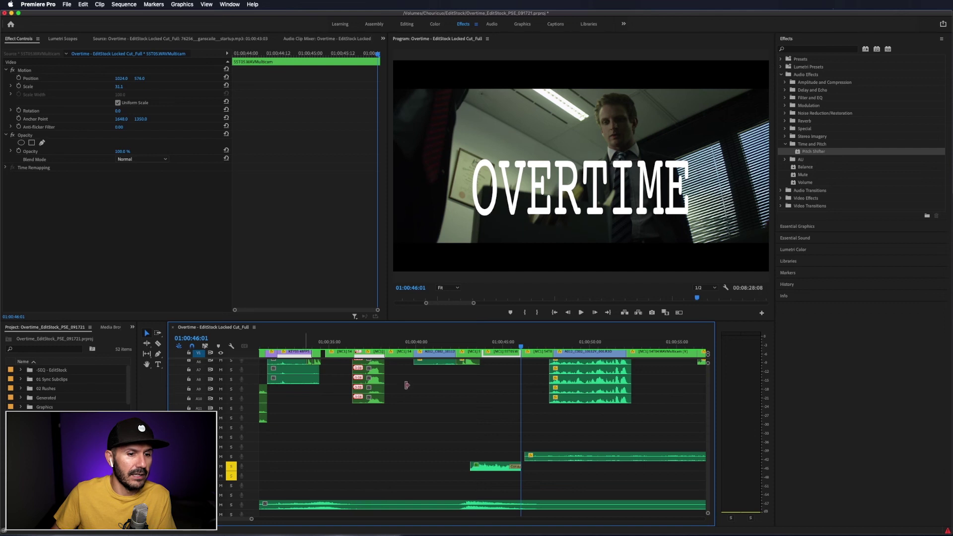
double_click(496, 467)
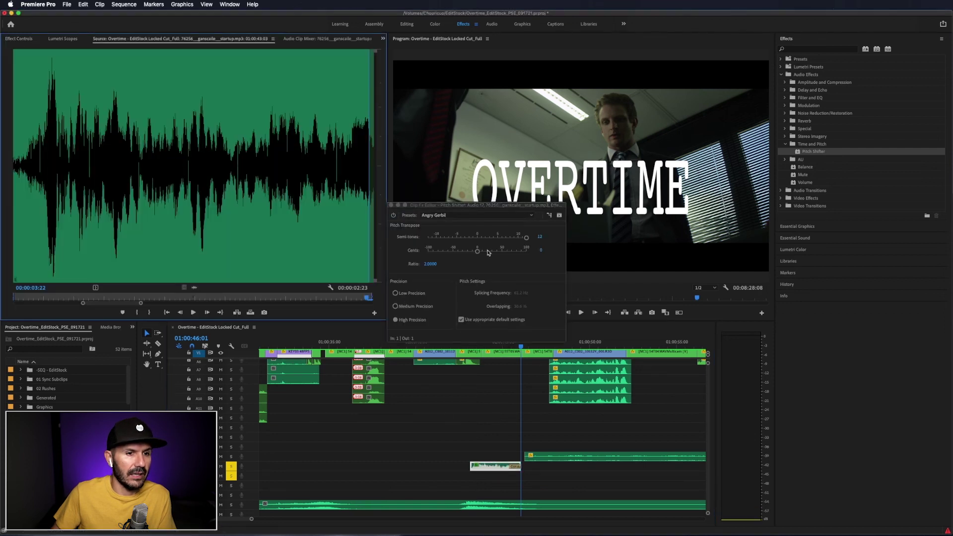